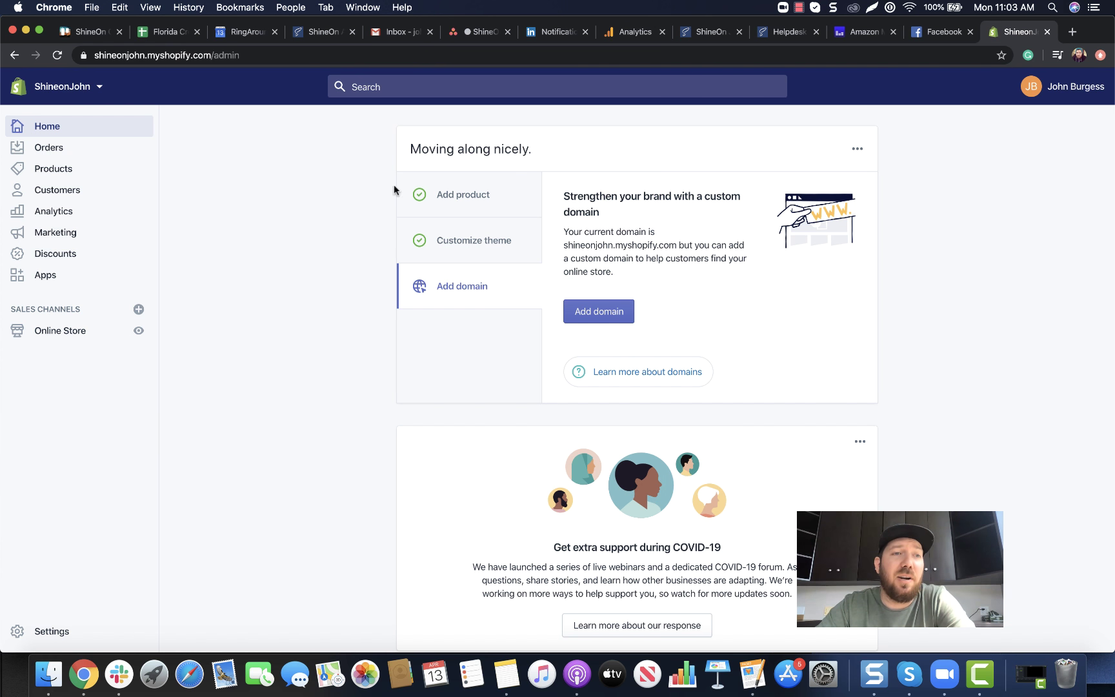
Go through ShineOn Profits On-Demand's Shopify Products list to preview Artwork Swapper Test Product on the storefront
{"action": "left_click", "coordinate": [45, 276]}
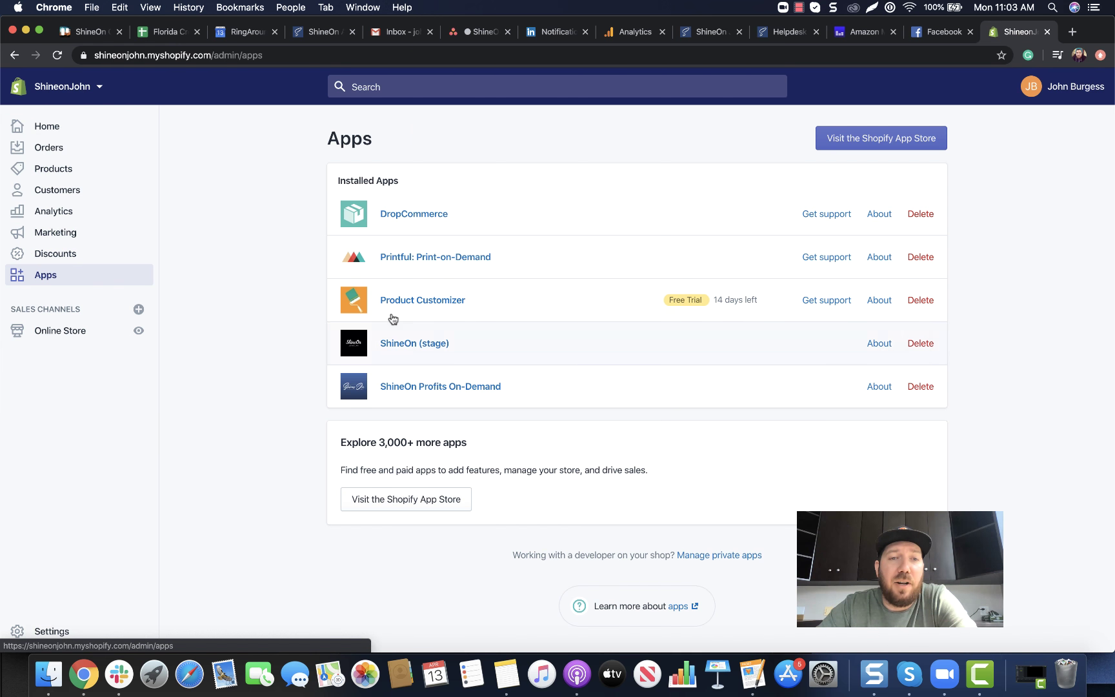
{"action": "left_click", "coordinate": [418, 387]}
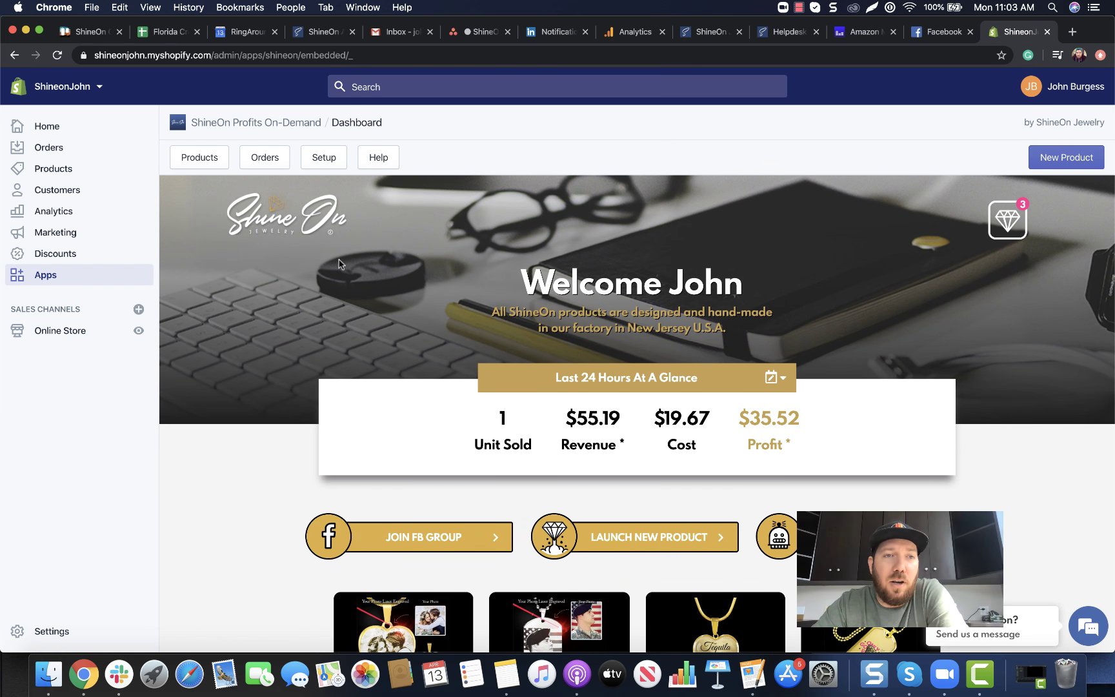
{"action": "left_click", "coordinate": [213, 164]}
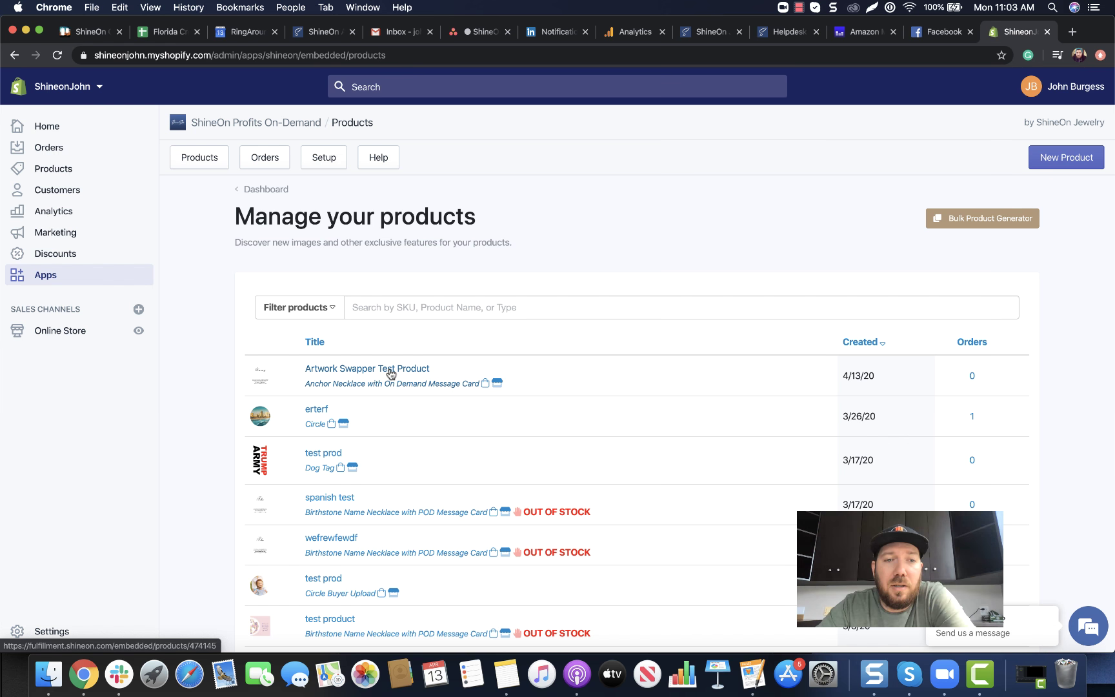
{"action": "left_click", "coordinate": [64, 179]}
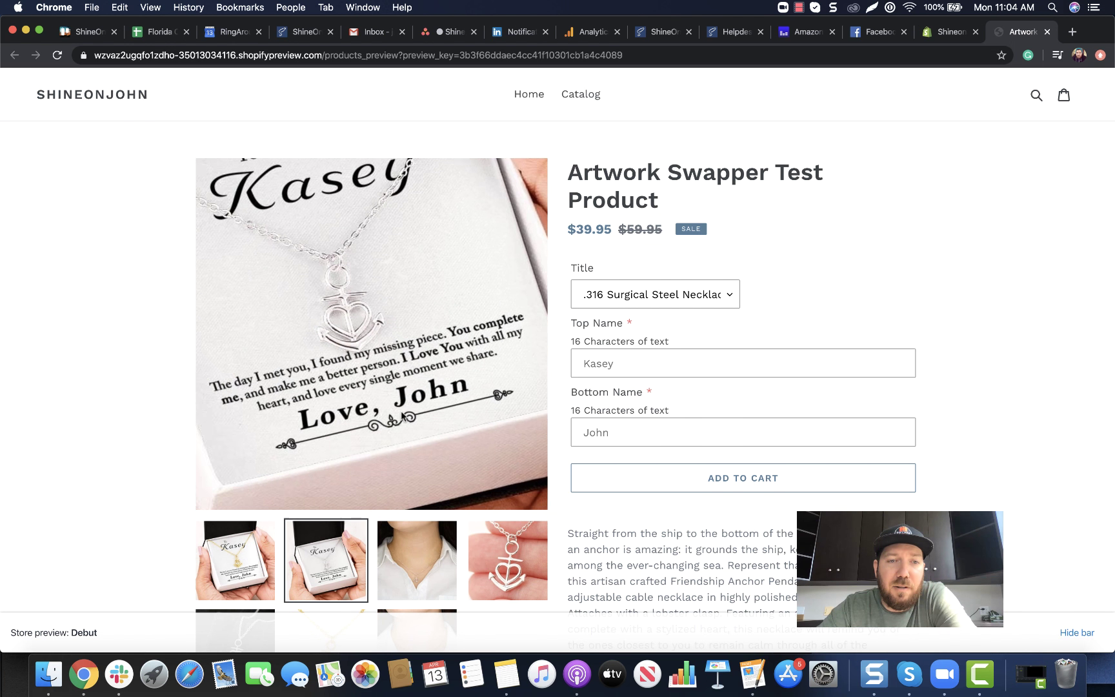
{"action": "left_click", "coordinate": [622, 356]}
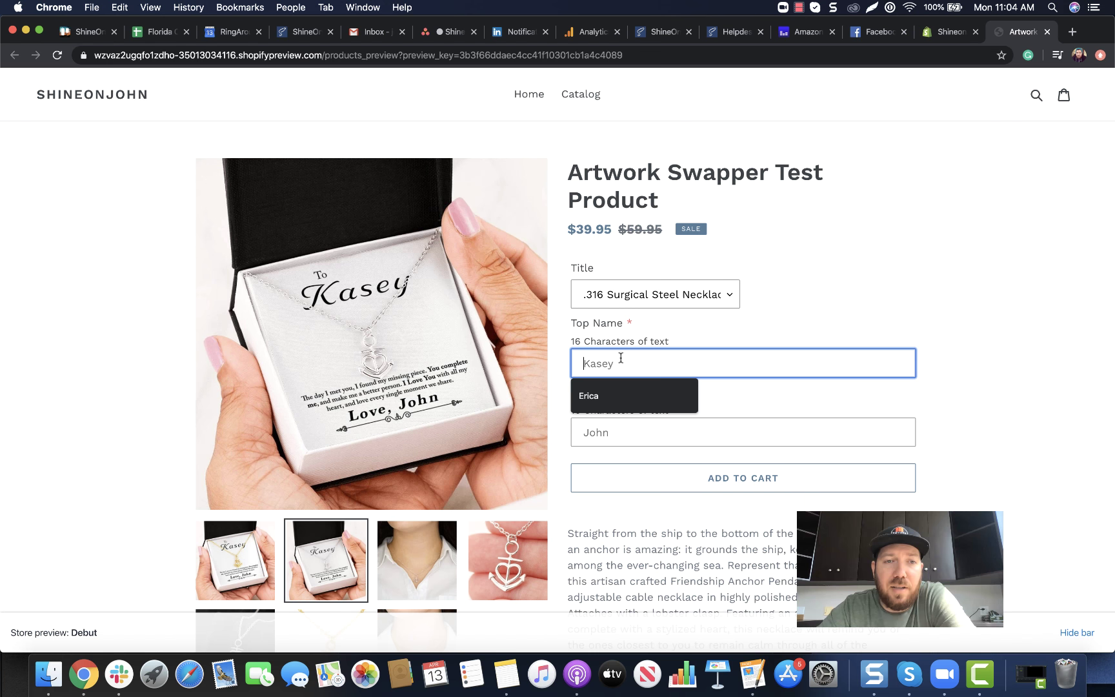
{"action": "left_click", "coordinate": [619, 428]}
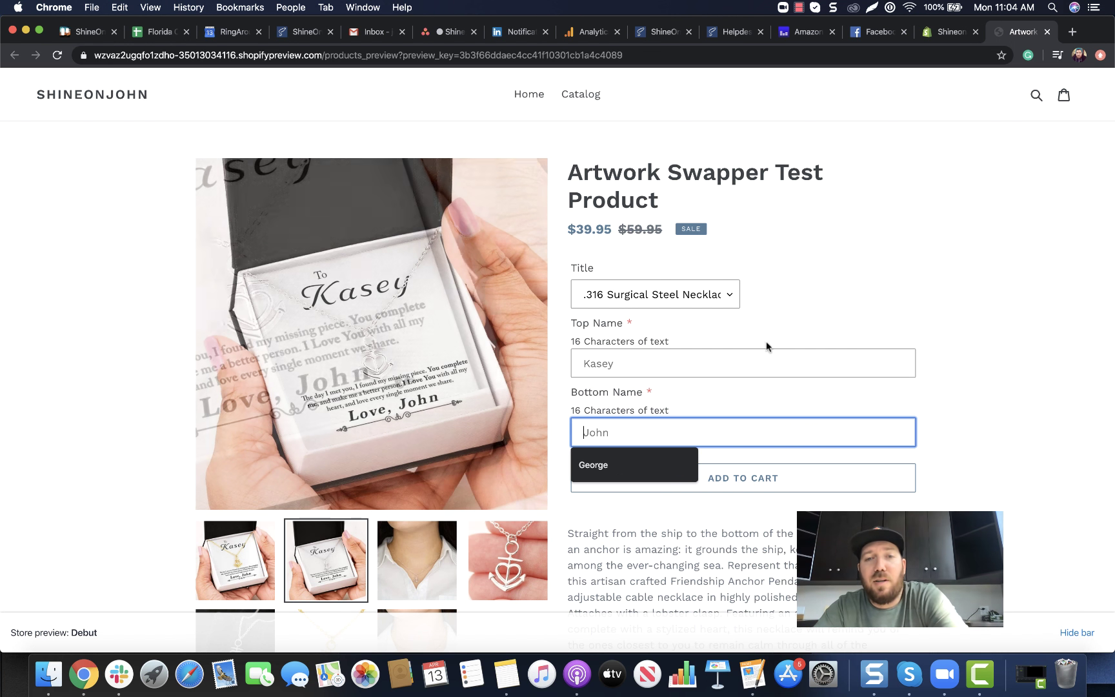
{"action": "left_click", "coordinate": [935, 369]}
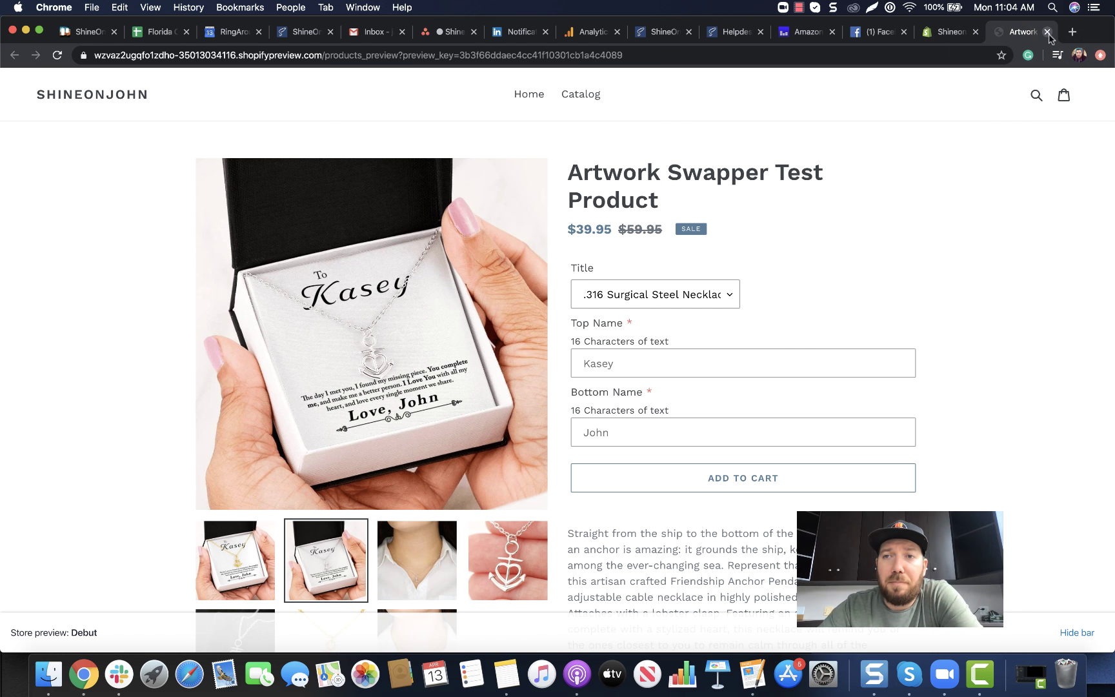
Close the preview tab and open Artwork Swapper Test Product from the ShineOn Products list
{"action": "left_click", "coordinate": [1046, 32]}
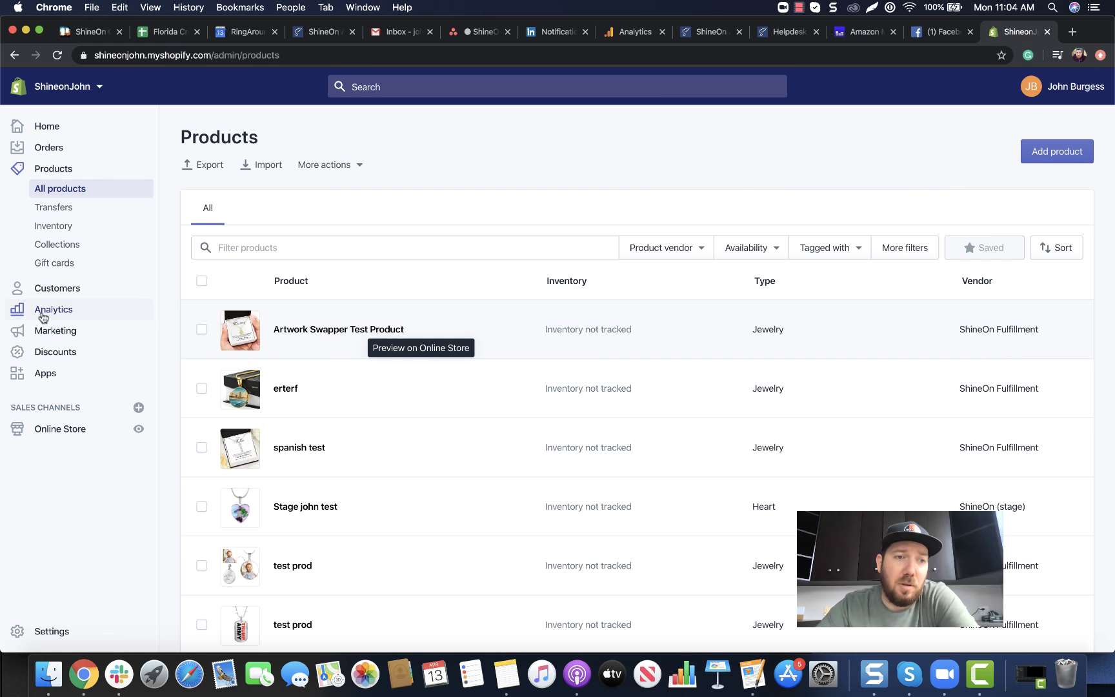
{"action": "left_click", "coordinate": [37, 374]}
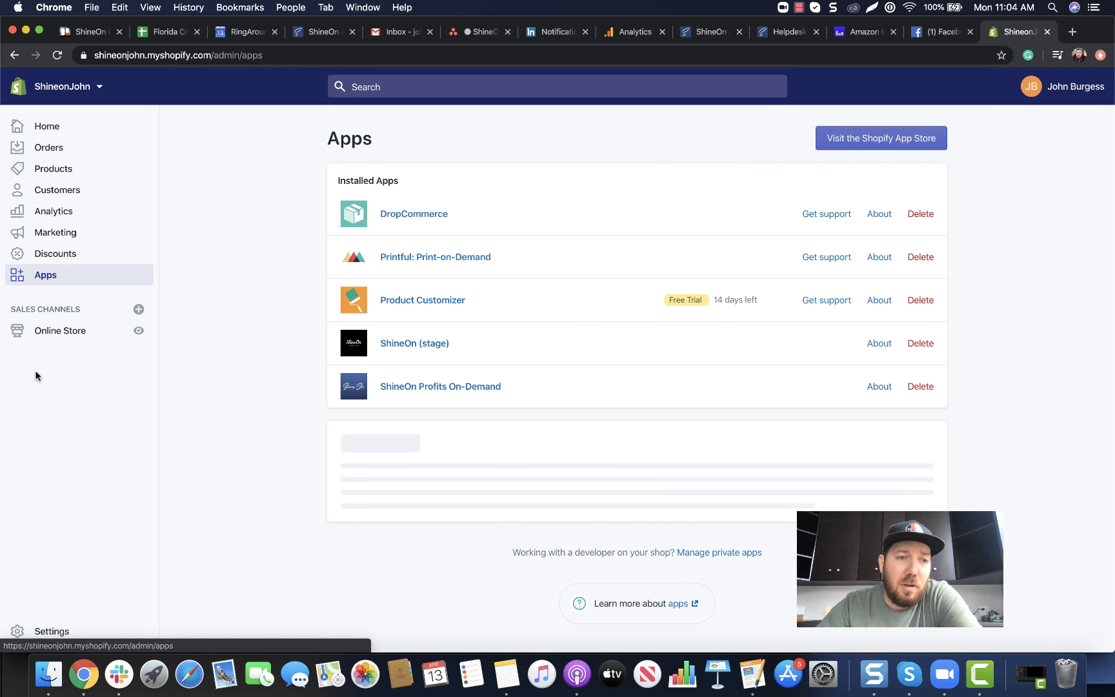
{"action": "left_click", "coordinate": [408, 383]}
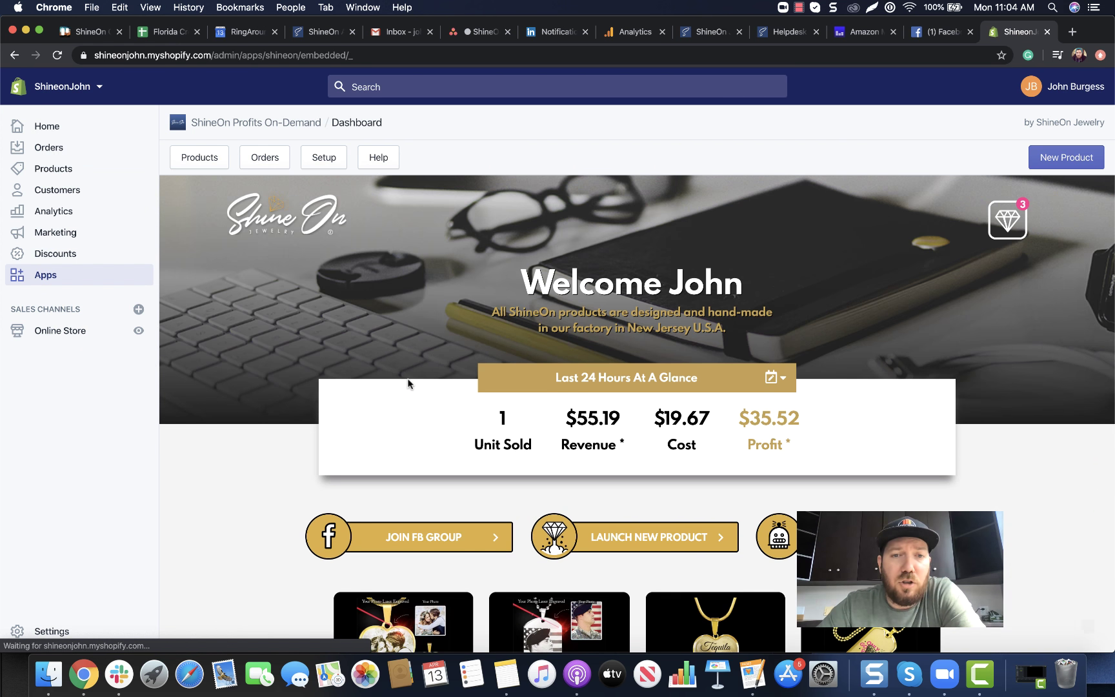
{"action": "left_click", "coordinate": [190, 157]}
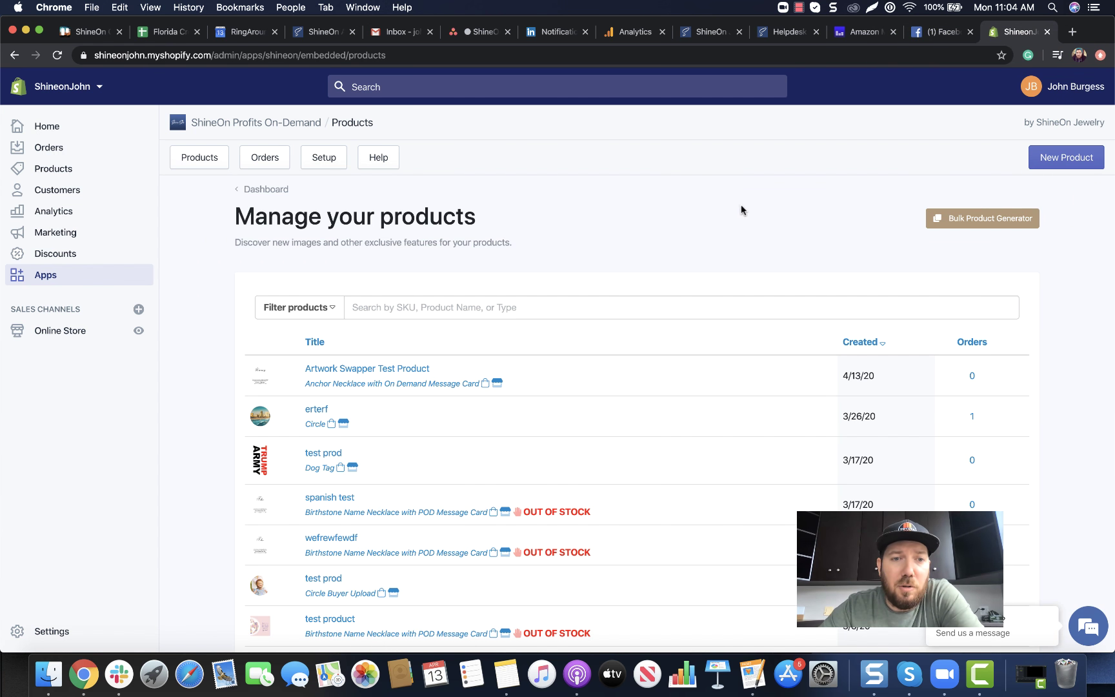
{"action": "left_click", "coordinate": [365, 369]}
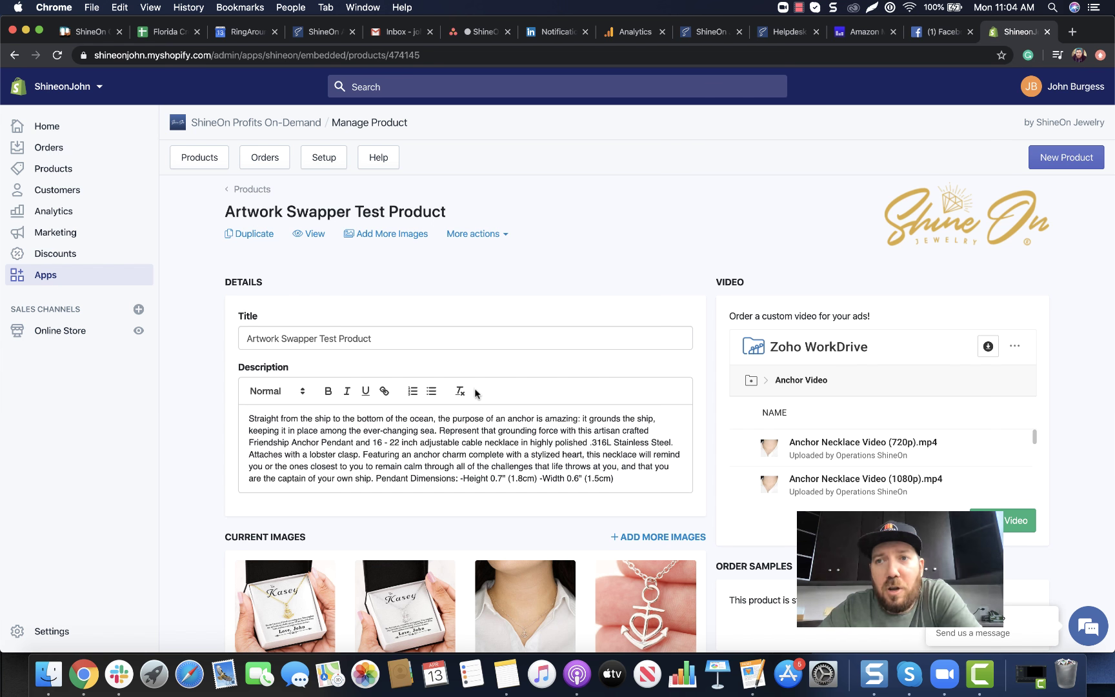
Enable self-service Artwork Concierge from More actions and confirm with I Understand
{"action": "left_click", "coordinate": [502, 239]}
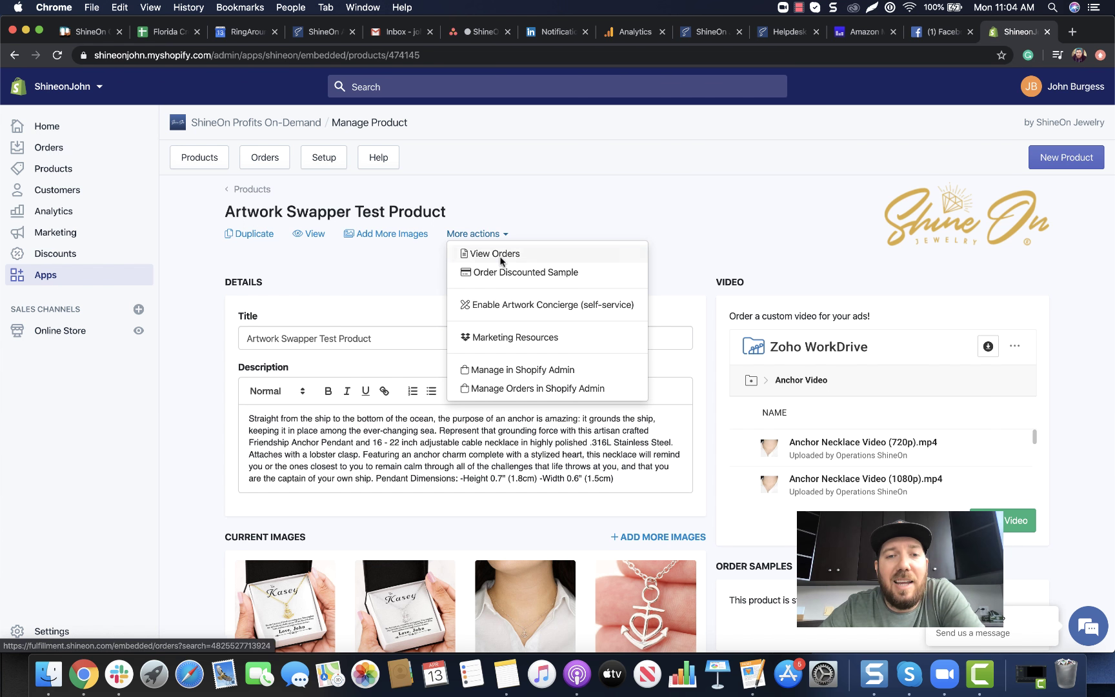
{"action": "left_click", "coordinate": [504, 313]}
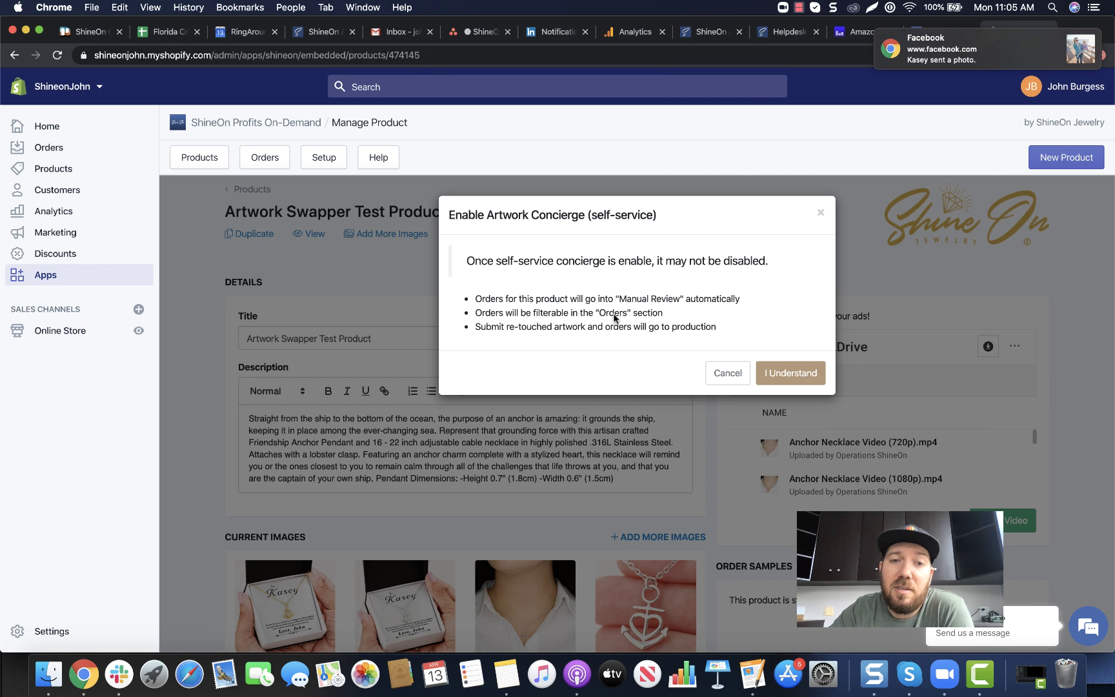
{"action": "left_click_drag", "start_coordinate": [502, 326], "coordinate": [559, 331]}
{"action": "left_click", "coordinate": [668, 328]}
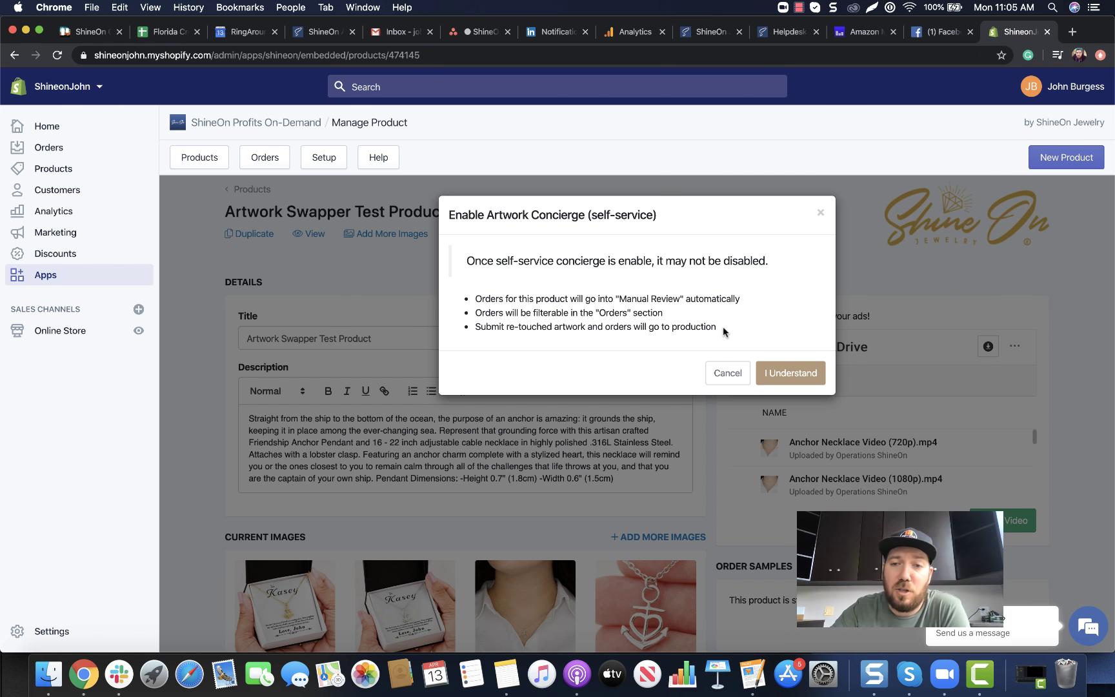
{"action": "left_click", "coordinate": [761, 372]}
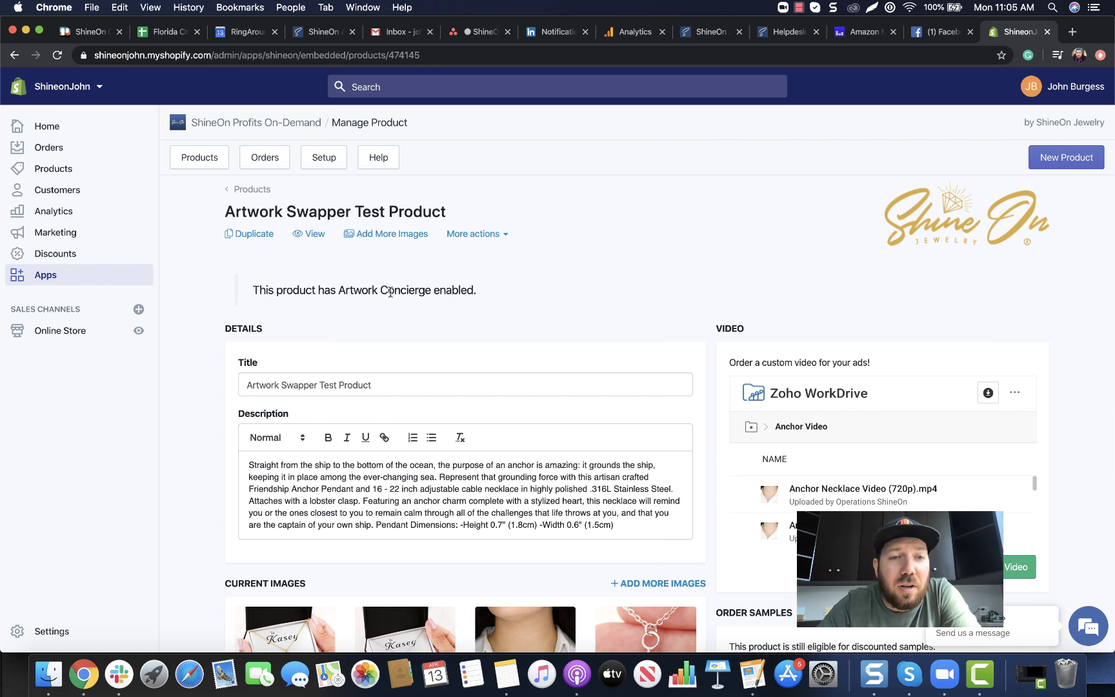
On the storefront, fill Top Name and Bottom Name from saved suggestions and add the necklace to the cart
{"action": "left_click", "coordinate": [306, 235]}
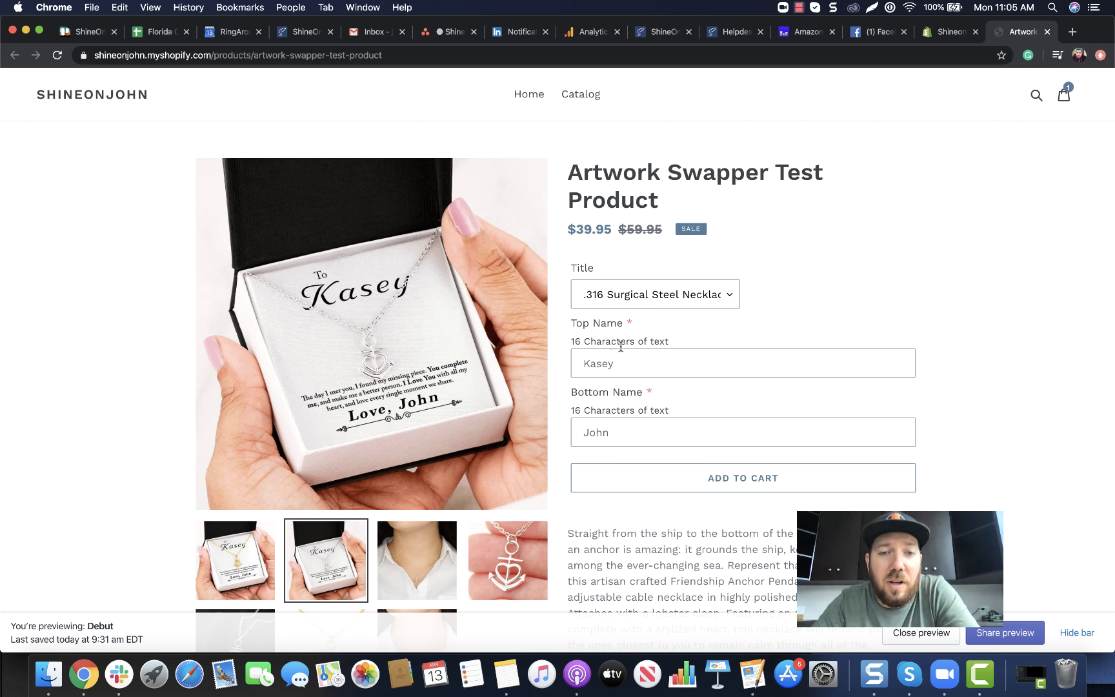
{"action": "left_click", "coordinate": [622, 360]}
{"action": "left_click", "coordinate": [610, 394]}
{"action": "left_click", "coordinate": [607, 430]}
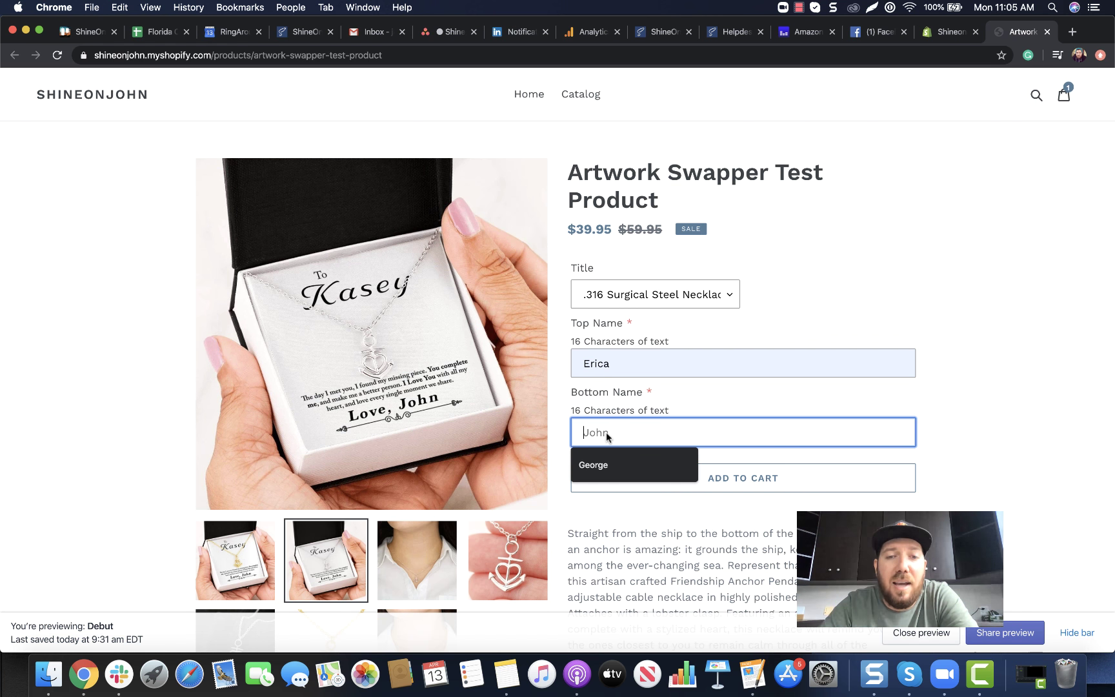
{"action": "left_click", "coordinate": [606, 462]}
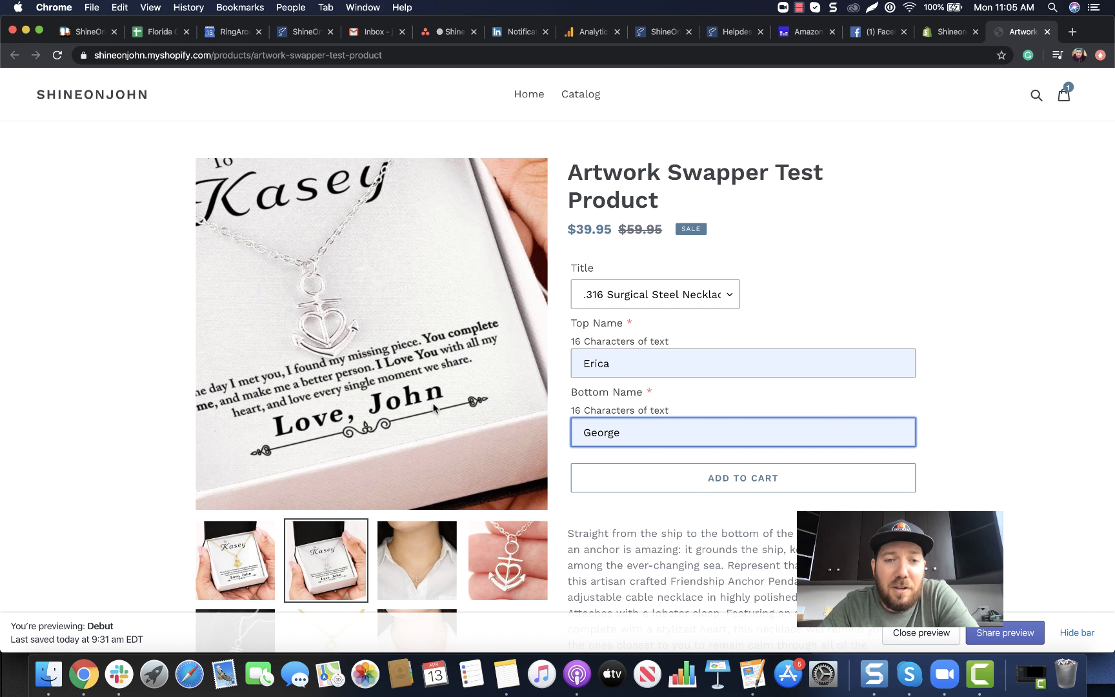
{"action": "left_click", "coordinate": [744, 479]}
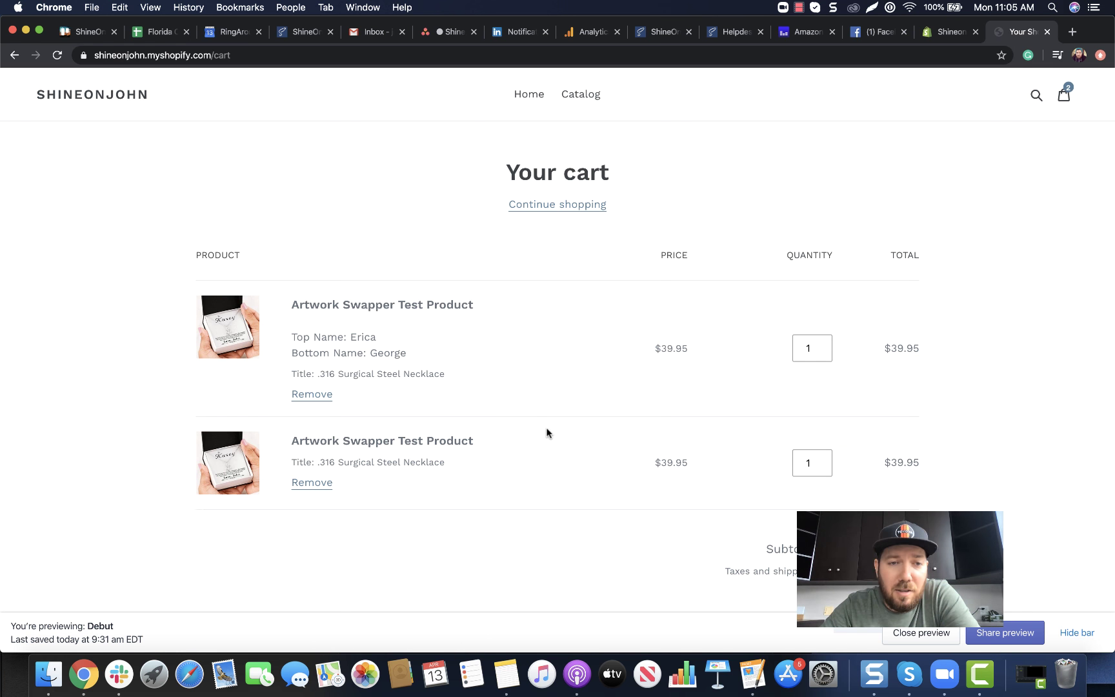
Remove the unpersonalised duplicate so the cart holds one $39.95 necklace
{"action": "left_click", "coordinate": [313, 484]}
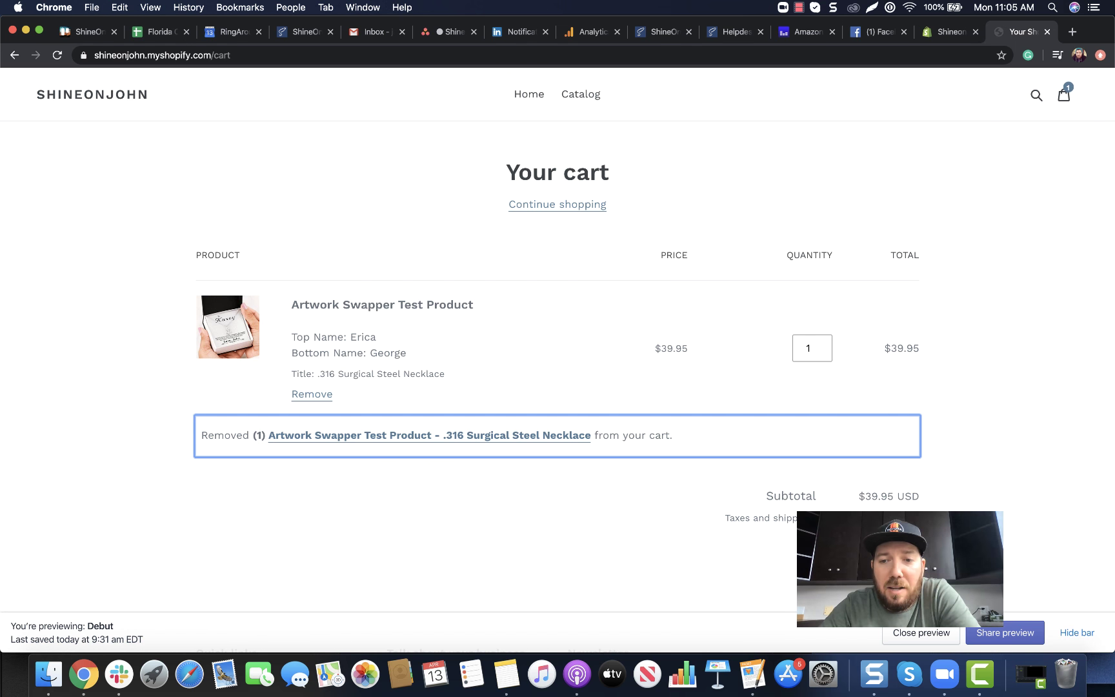
{"action": "key", "text": "super+r"}
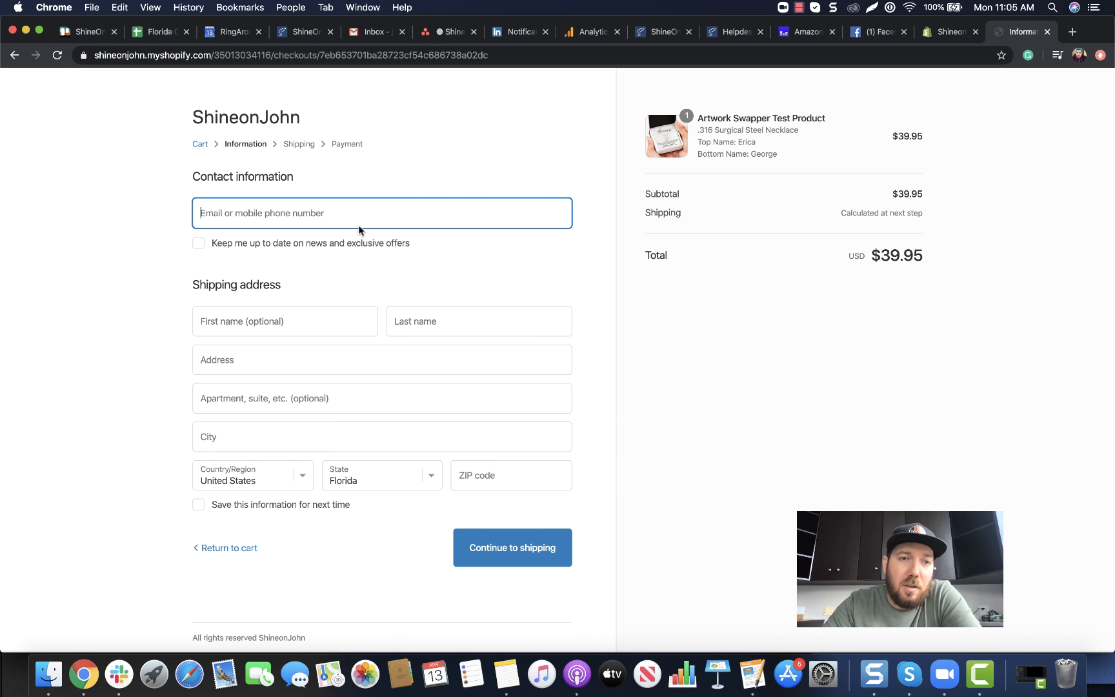
Autofill contact and shipping details and continue through shipping to the payment step
{"action": "left_click", "coordinate": [289, 213]}
{"action": "left_click", "coordinate": [293, 252]}
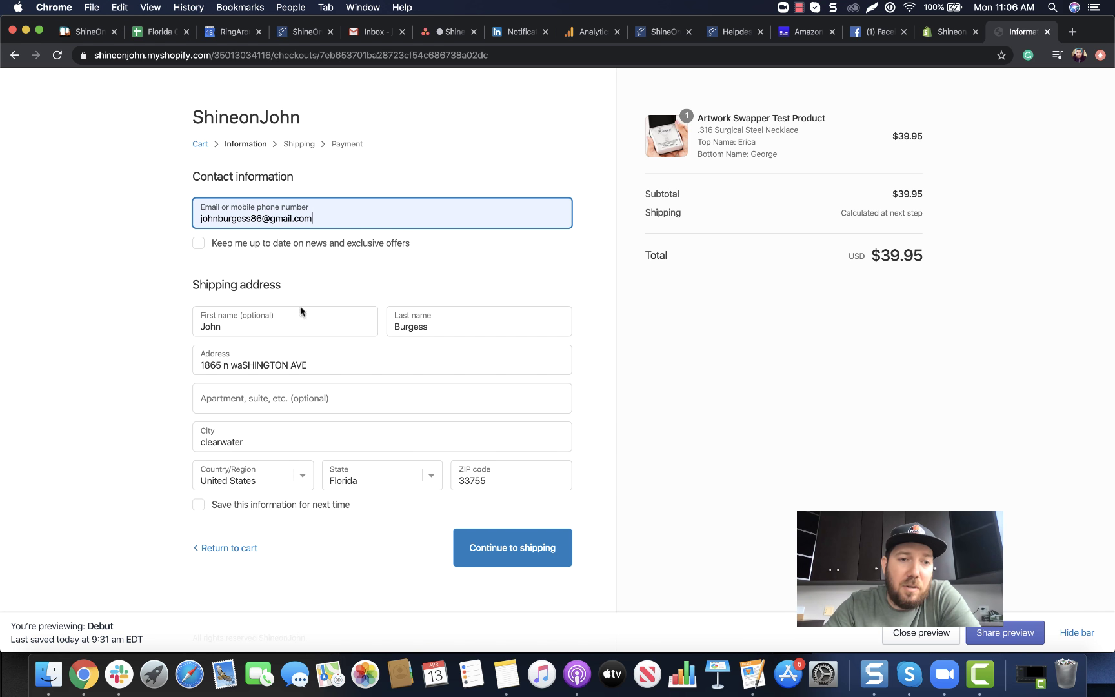
{"action": "left_click", "coordinate": [516, 549]}
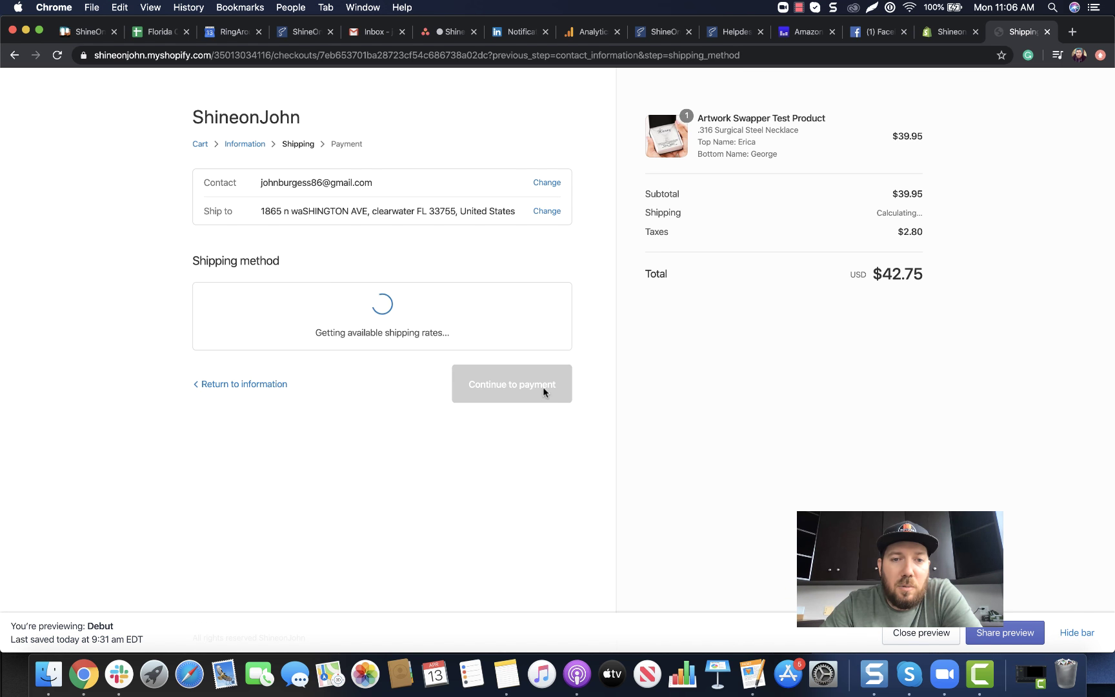
{"action": "left_click", "coordinate": [520, 389]}
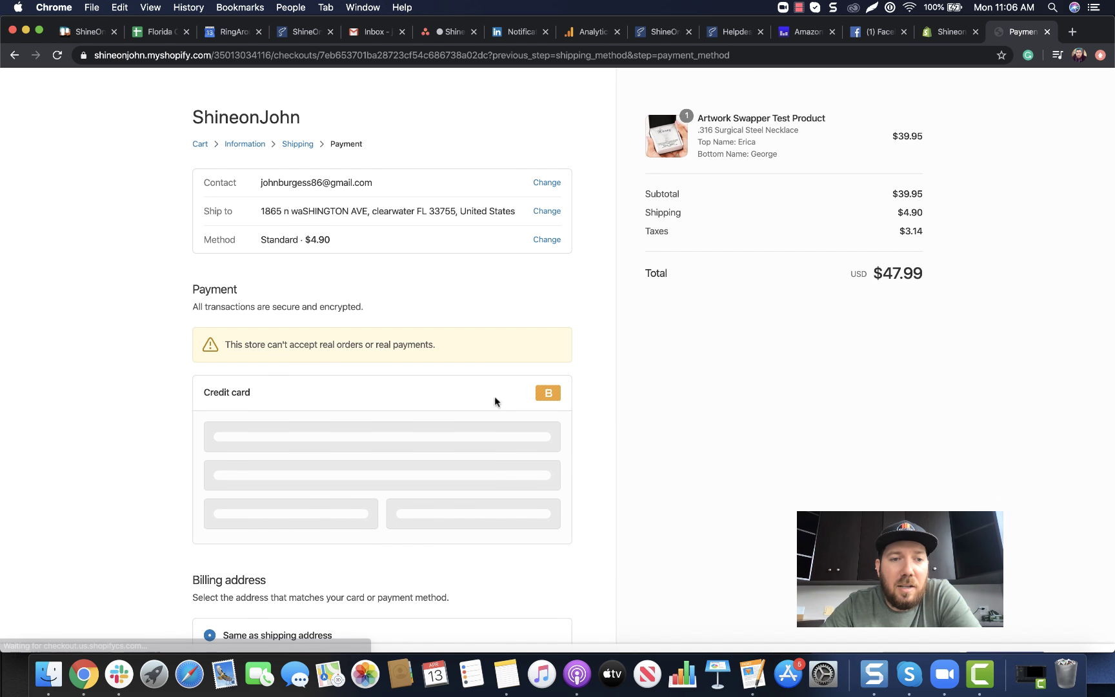
Pay with bogus card 1, name Bogus Order, expiry 05/20 and security code 111
{"action": "left_click", "coordinate": [328, 440]}
{"action": "type", "text": "1"}
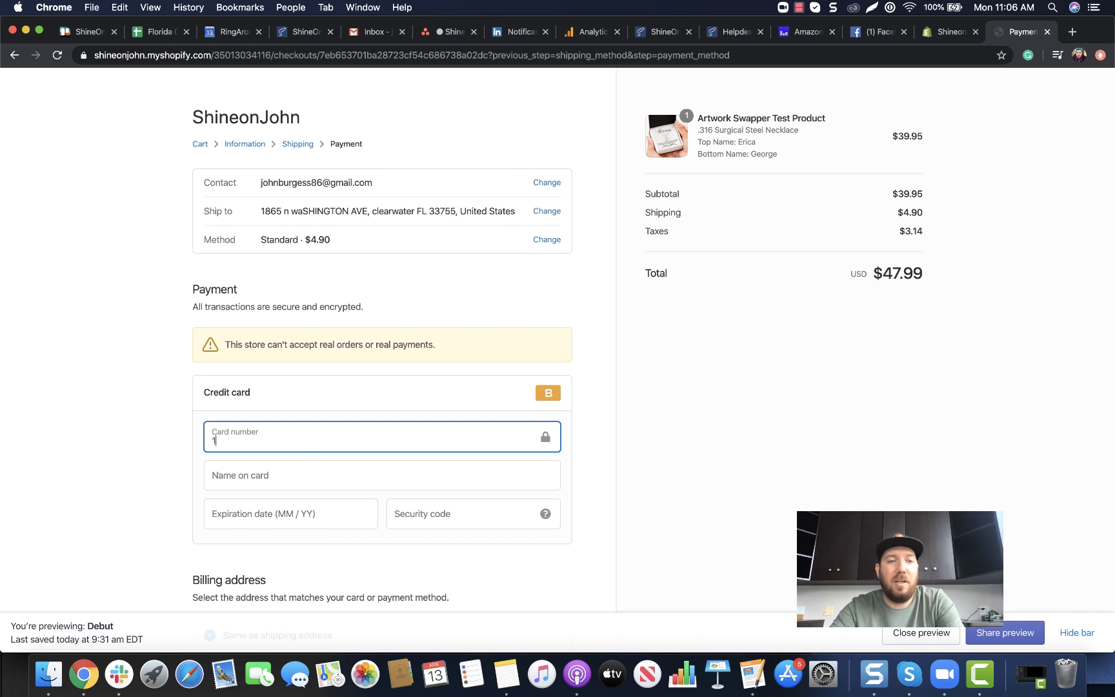
{"action": "key", "text": "Tab"}
{"action": "key", "text": "Tab"}
{"action": "type", "text": "Bo"}
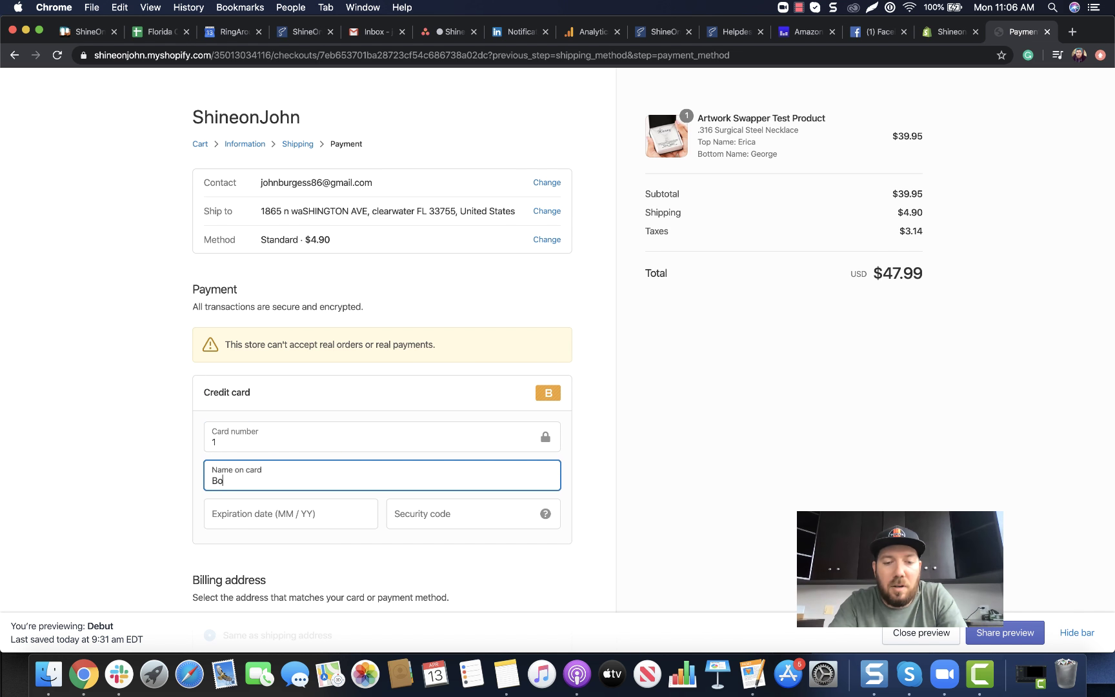
{"action": "type", "text": "gus Order"}
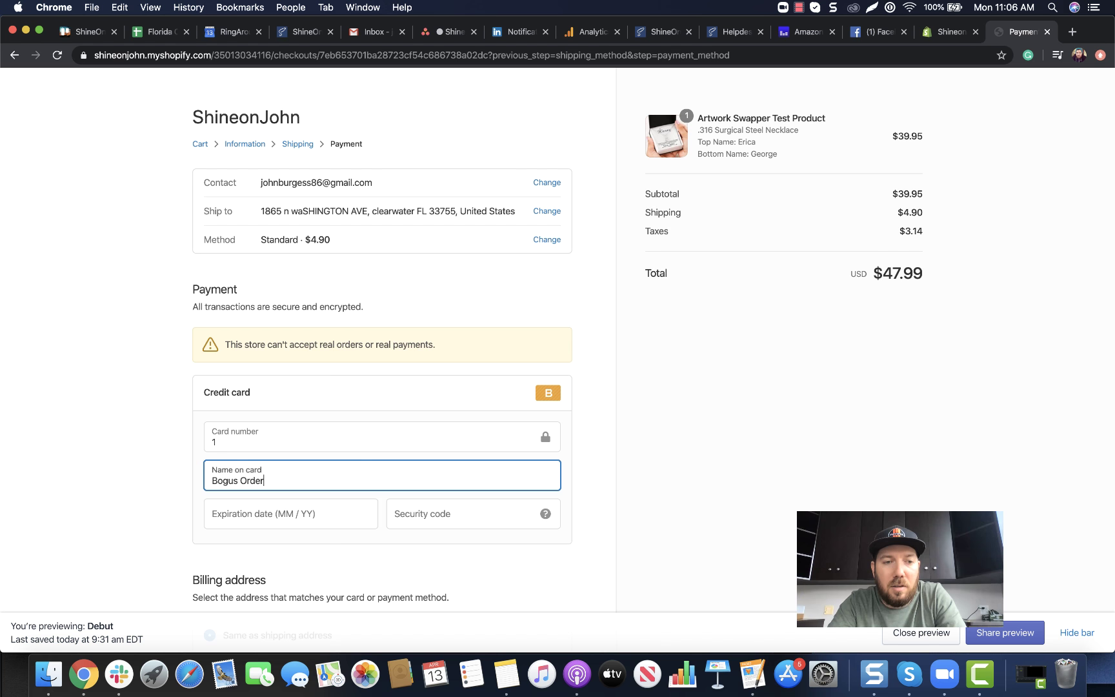
{"action": "key", "text": "Tab"}
{"action": "type", "text": "0520"}
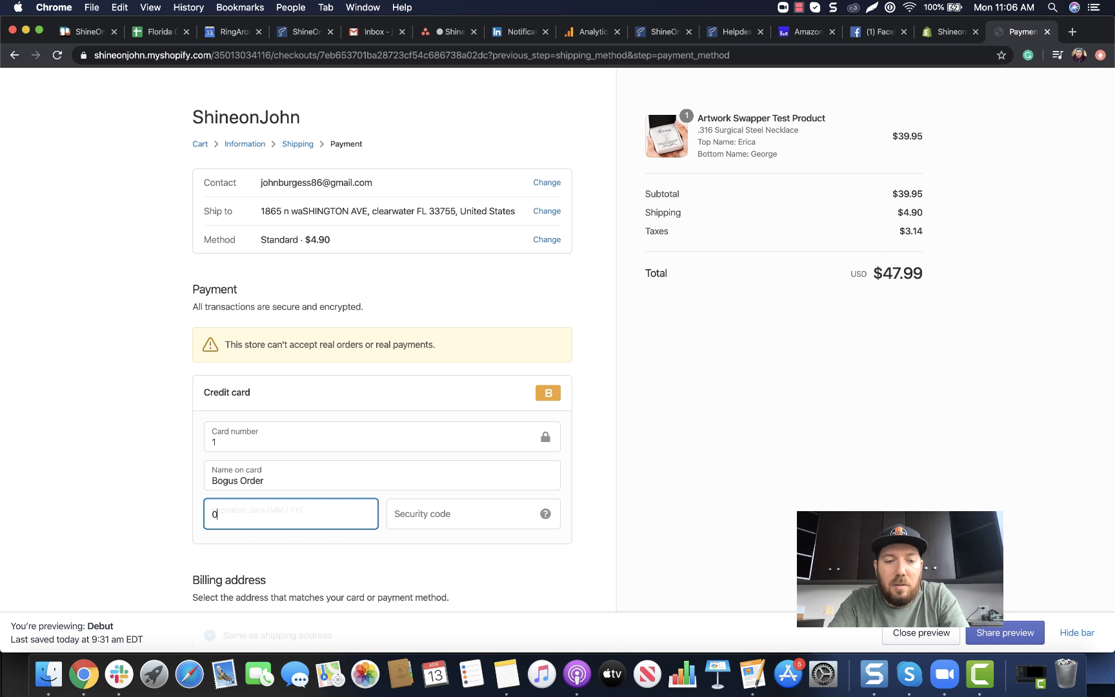
{"action": "key", "text": "Tab"}
{"action": "type", "text": "111"}
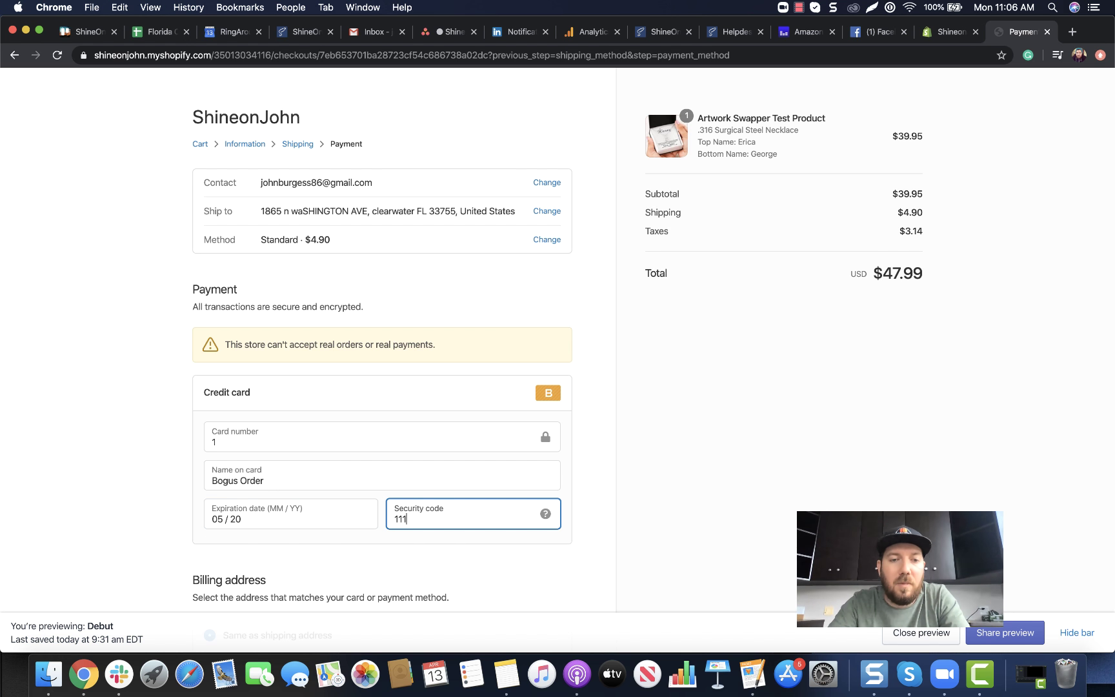
{"action": "scroll", "coordinate": [600, 515], "scroll_direction": "down", "scroll_amount": 3}
{"action": "scroll", "coordinate": [584, 561], "scroll_direction": "down", "scroll_amount": 2}
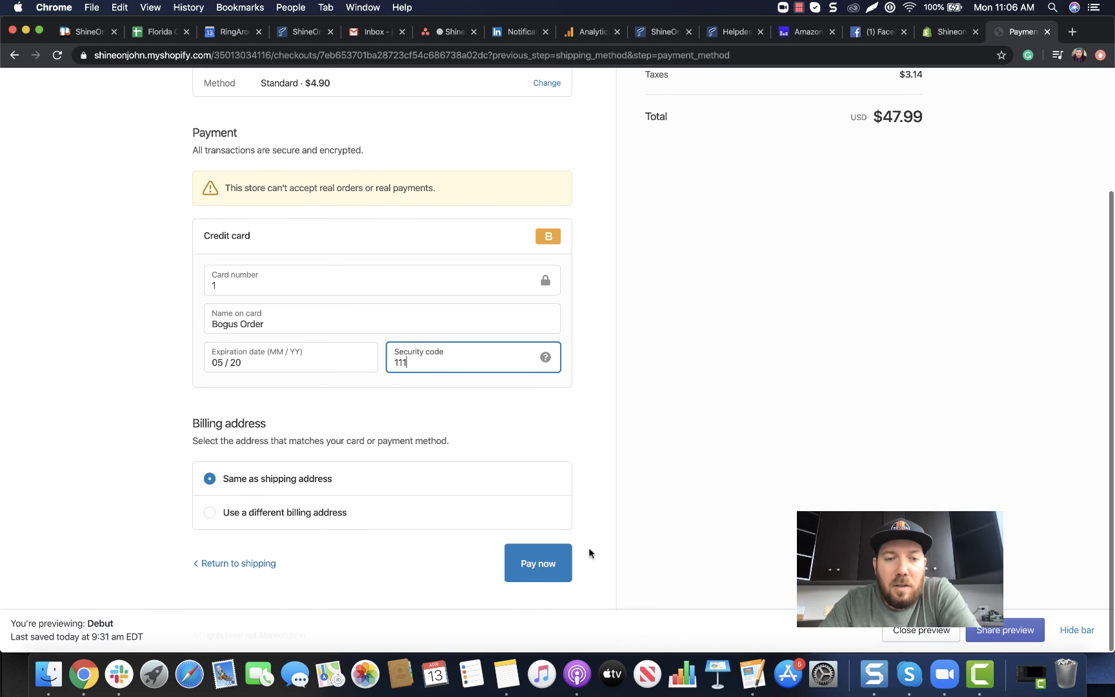
{"action": "left_click", "coordinate": [545, 559]}
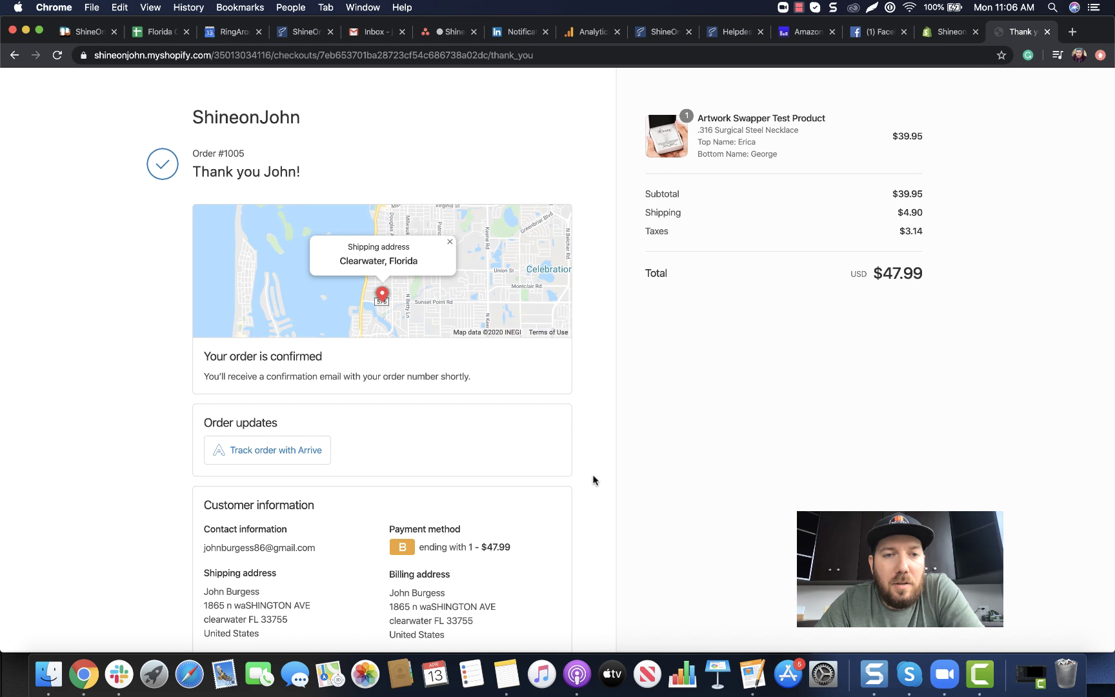
Review the thank-you page for order #1005, then close its tab
{"action": "scroll", "coordinate": [592, 480], "scroll_direction": "down", "scroll_amount": 3}
{"action": "scroll", "coordinate": [593, 479], "scroll_direction": "up", "scroll_amount": 3}
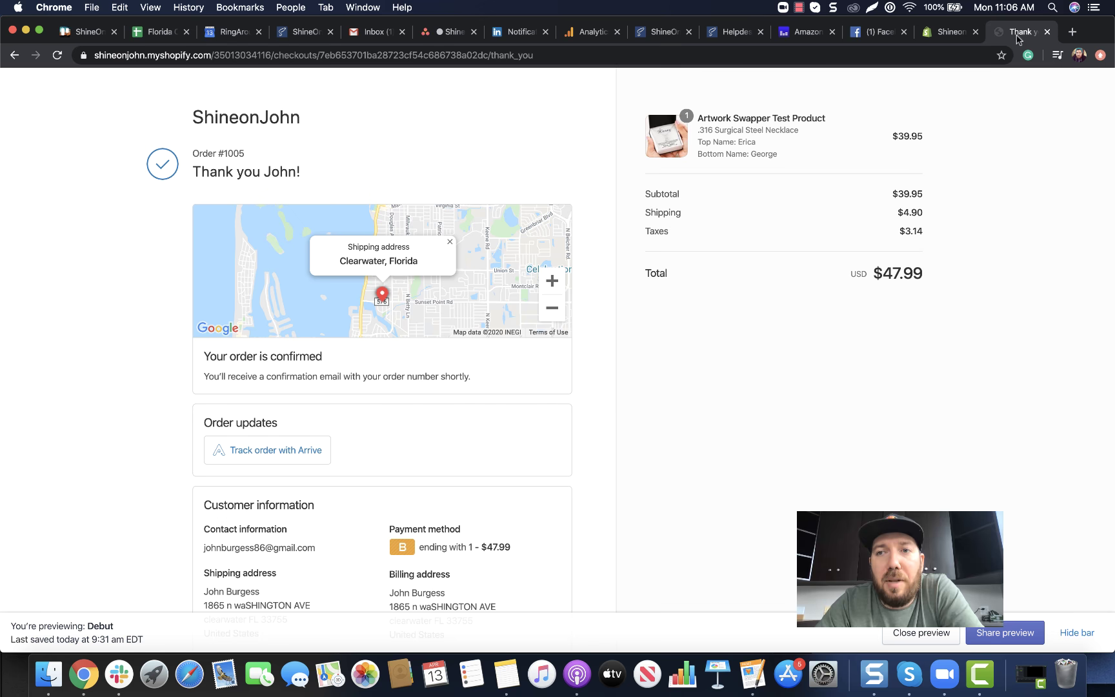
{"action": "left_click", "coordinate": [1047, 32]}
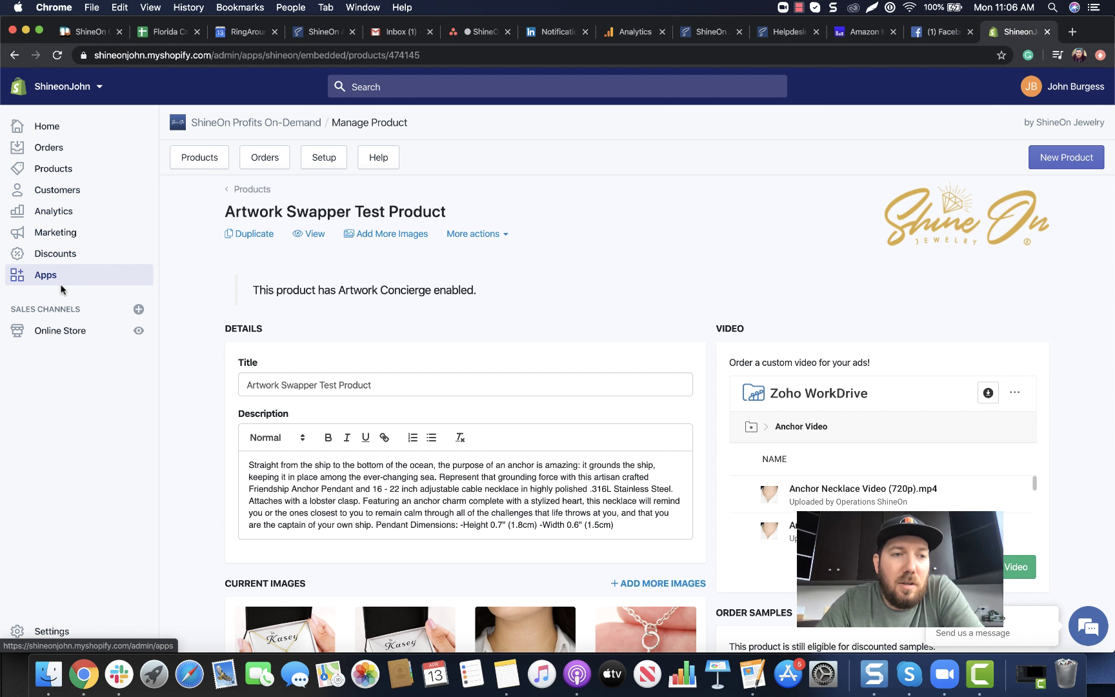
Sync the ShineOn orders and filter them to Manual Review Required, revealing SHINE-466195
{"action": "left_click", "coordinate": [259, 169]}
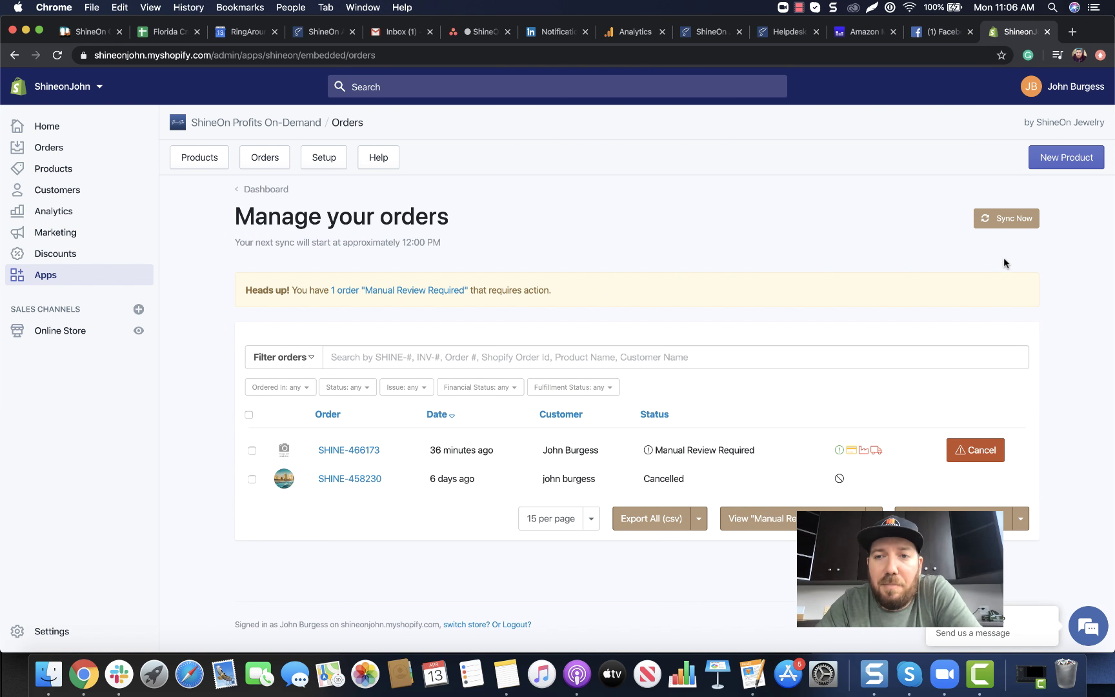
{"action": "left_click", "coordinate": [1007, 213]}
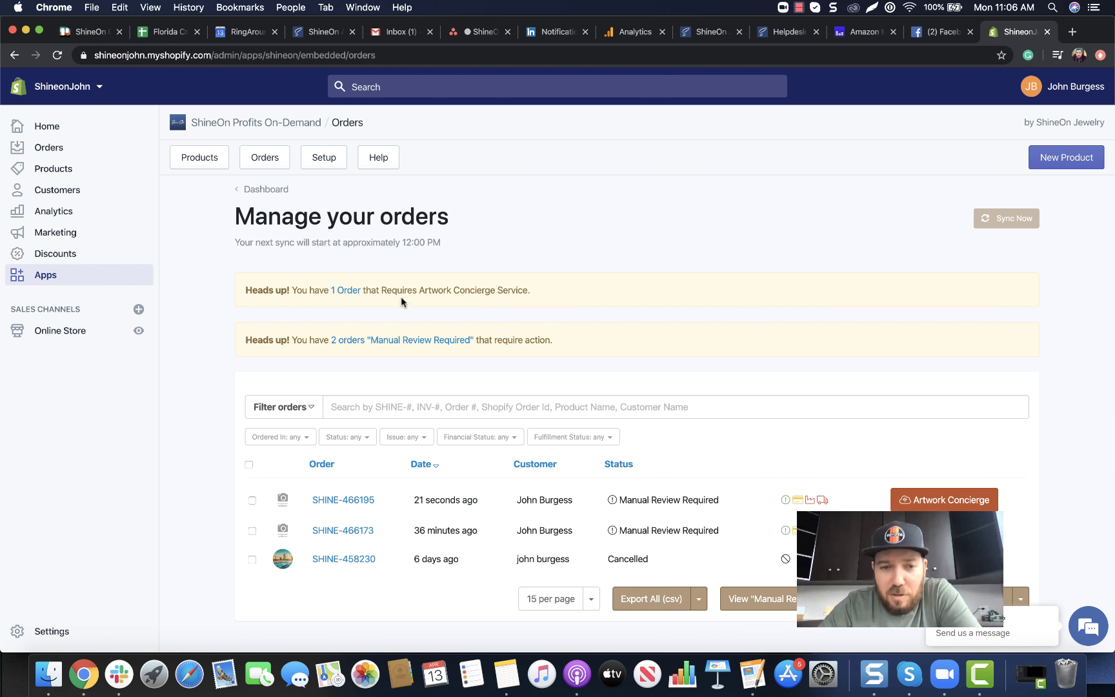
{"action": "left_click", "coordinate": [769, 599]}
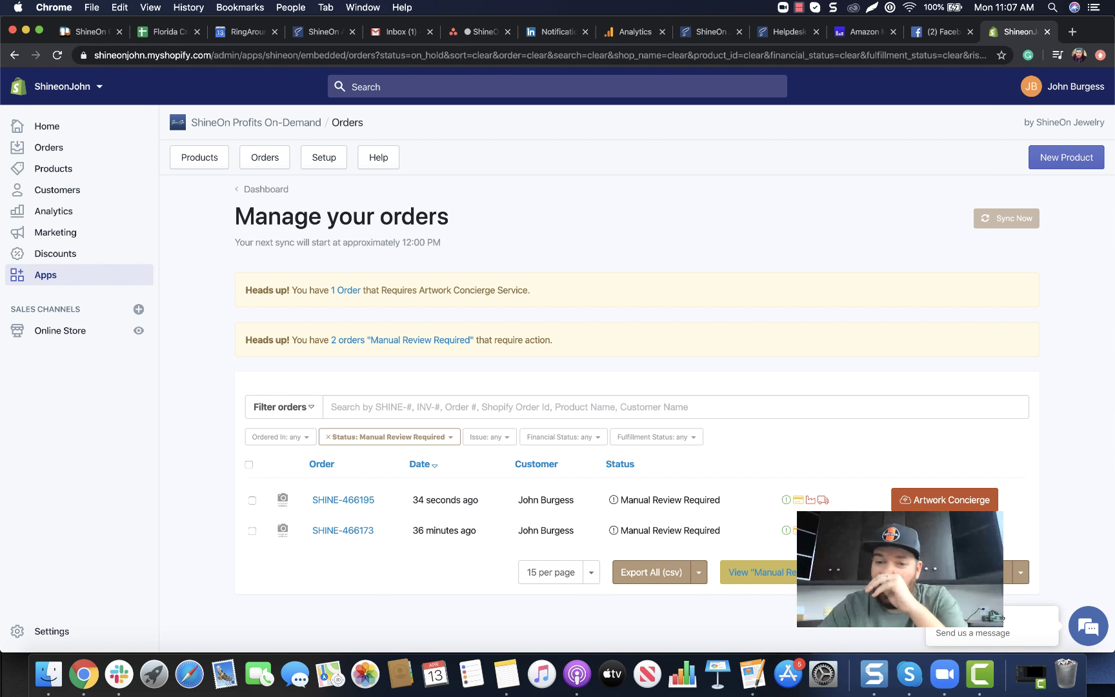
{"action": "mouse_move", "coordinate": [653, 531]}
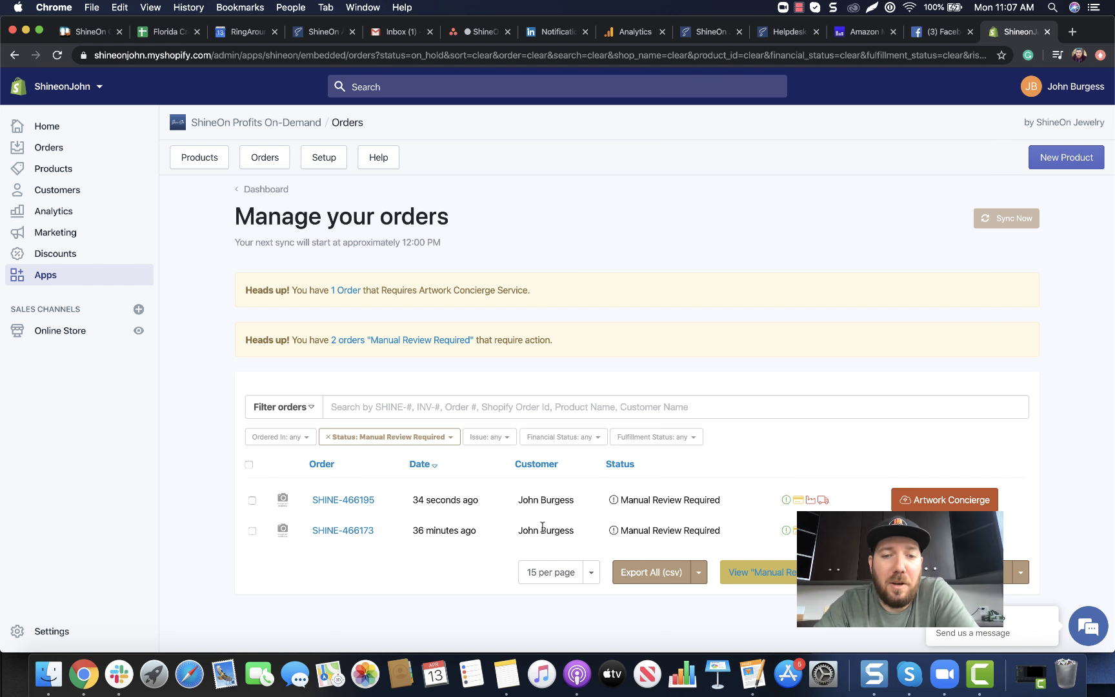
{"action": "mouse_move", "coordinate": [644, 498]}
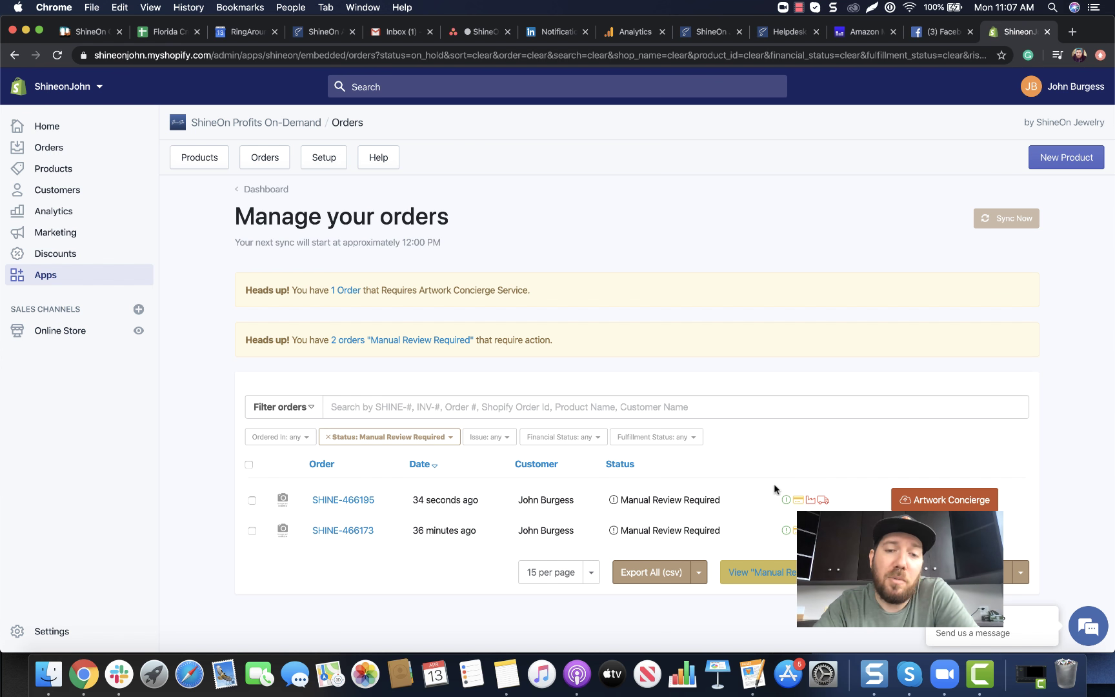
Open Artwork Concierge for SHINE-466195 and begin choosing replacement artwork from the computer
{"action": "left_click", "coordinate": [915, 502]}
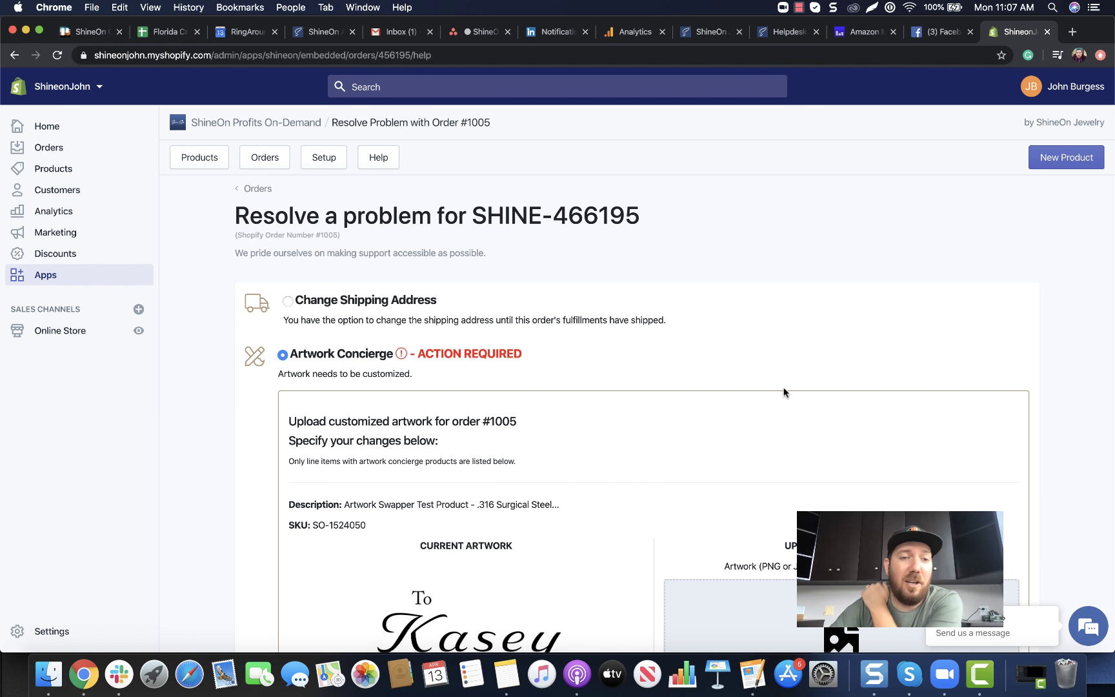
{"action": "scroll", "coordinate": [784, 390], "scroll_direction": "down", "scroll_amount": 3}
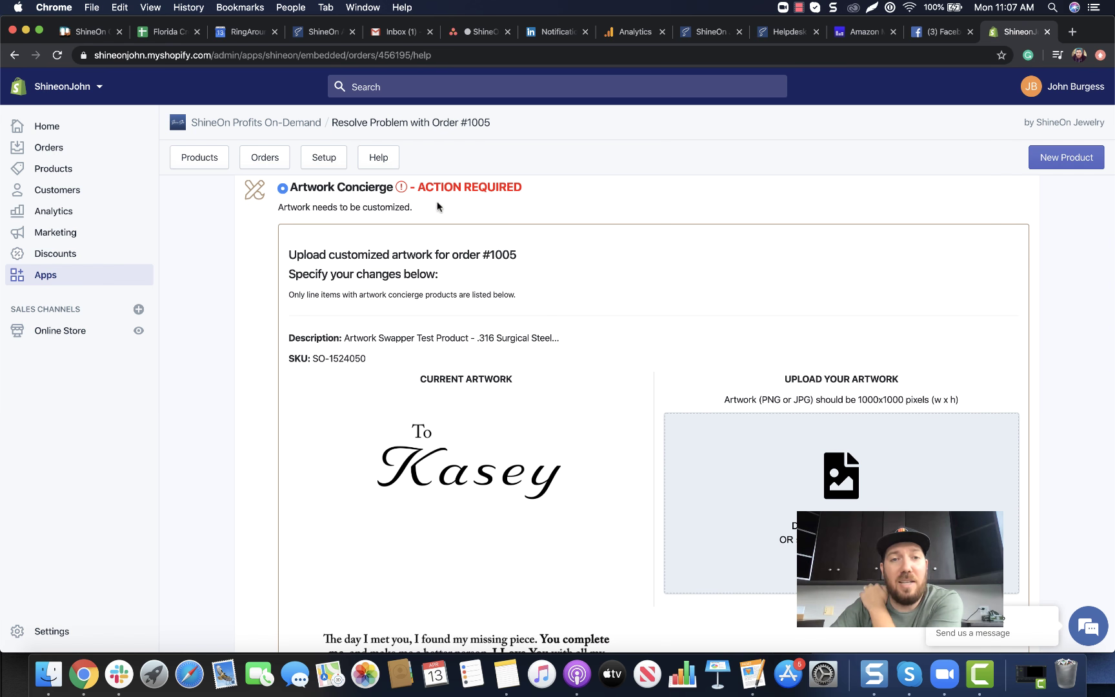
{"action": "scroll", "coordinate": [440, 443], "scroll_direction": "down", "scroll_amount": 2}
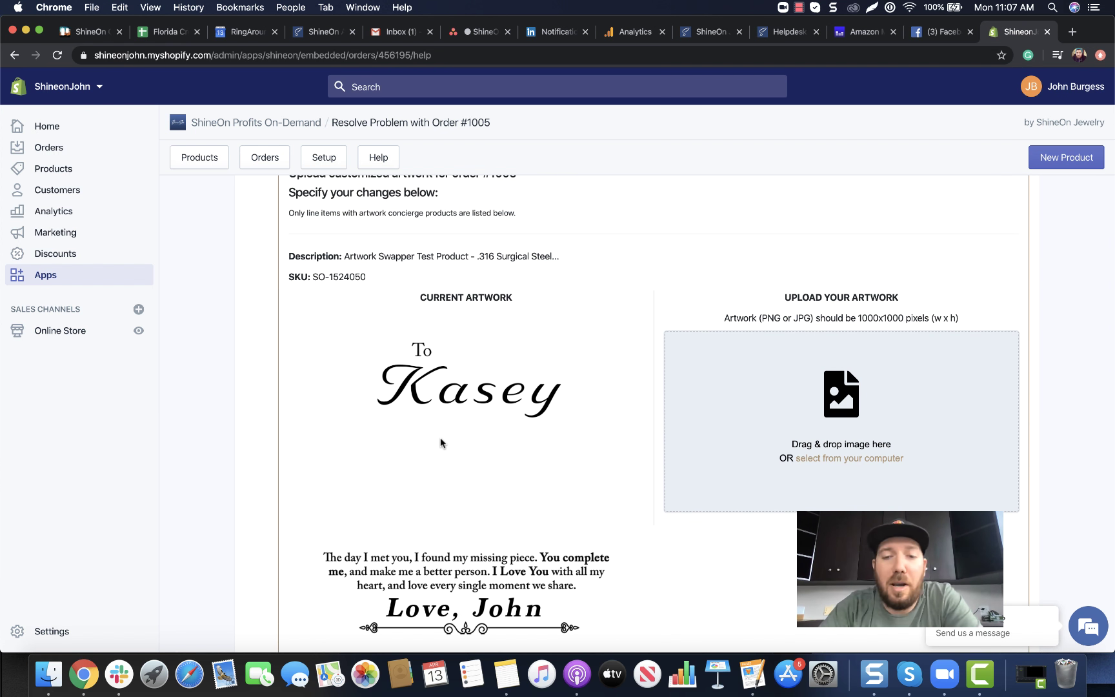
{"action": "scroll", "coordinate": [441, 443], "scroll_direction": "down", "scroll_amount": 1}
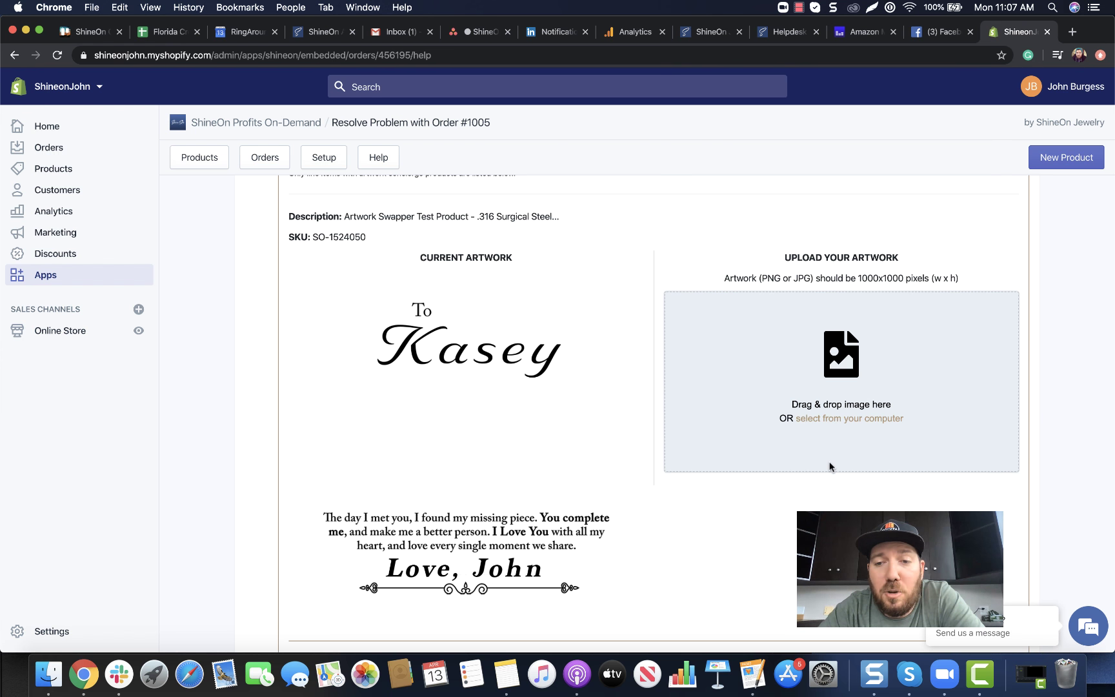
{"action": "left_click", "coordinate": [847, 418]}
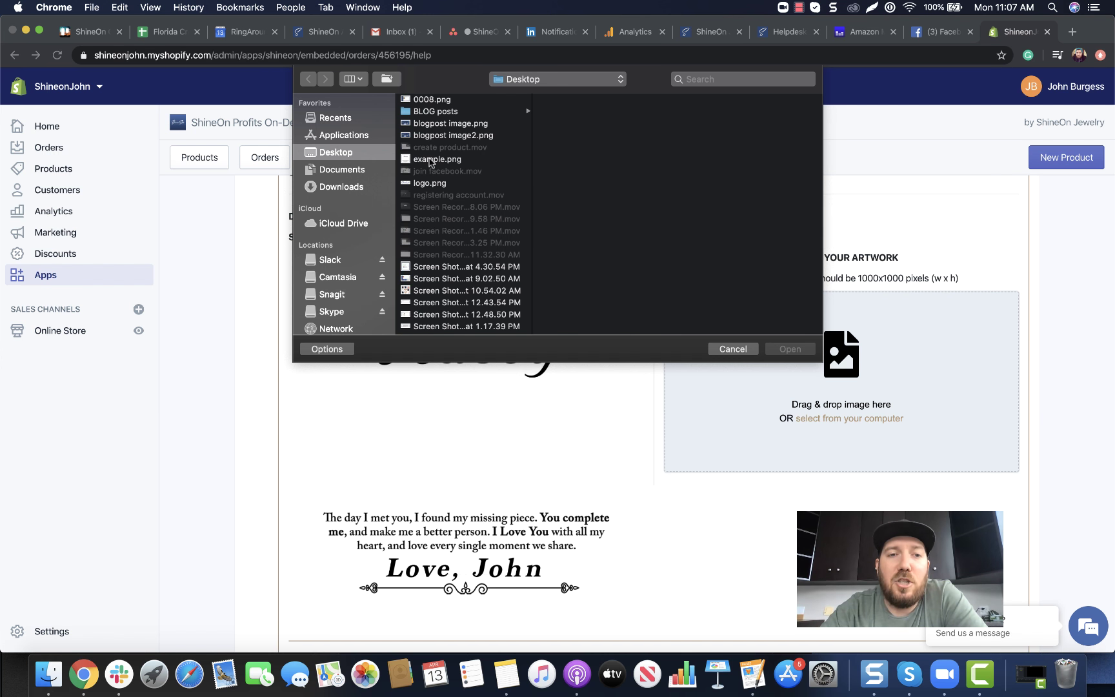
Upload example.png as the order's replacement artwork and save the changes
{"action": "left_click", "coordinate": [429, 162]}
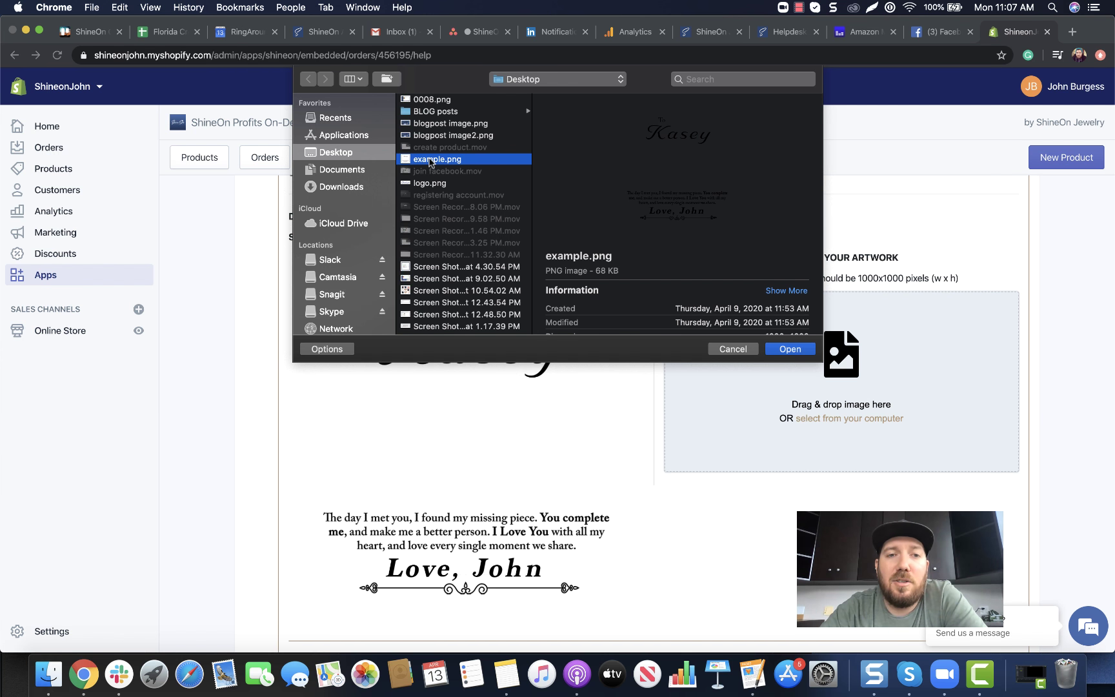
{"action": "left_click", "coordinate": [791, 349]}
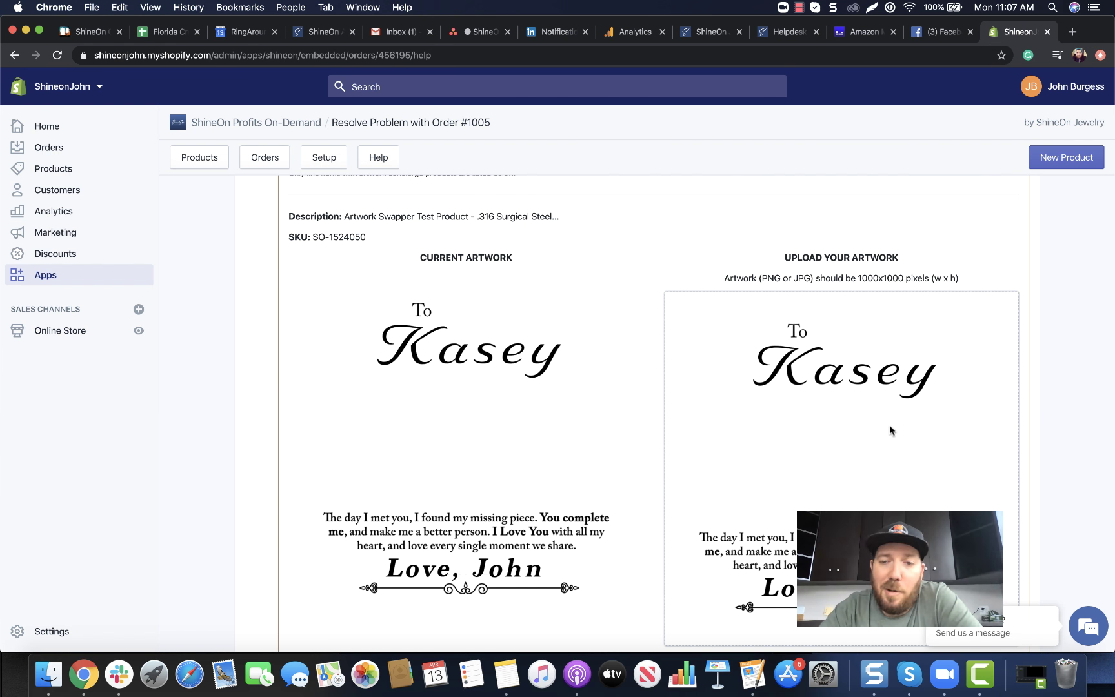
{"action": "scroll", "coordinate": [958, 419], "scroll_direction": "down", "scroll_amount": 2}
{"action": "scroll", "coordinate": [957, 422], "scroll_direction": "down", "scroll_amount": 4}
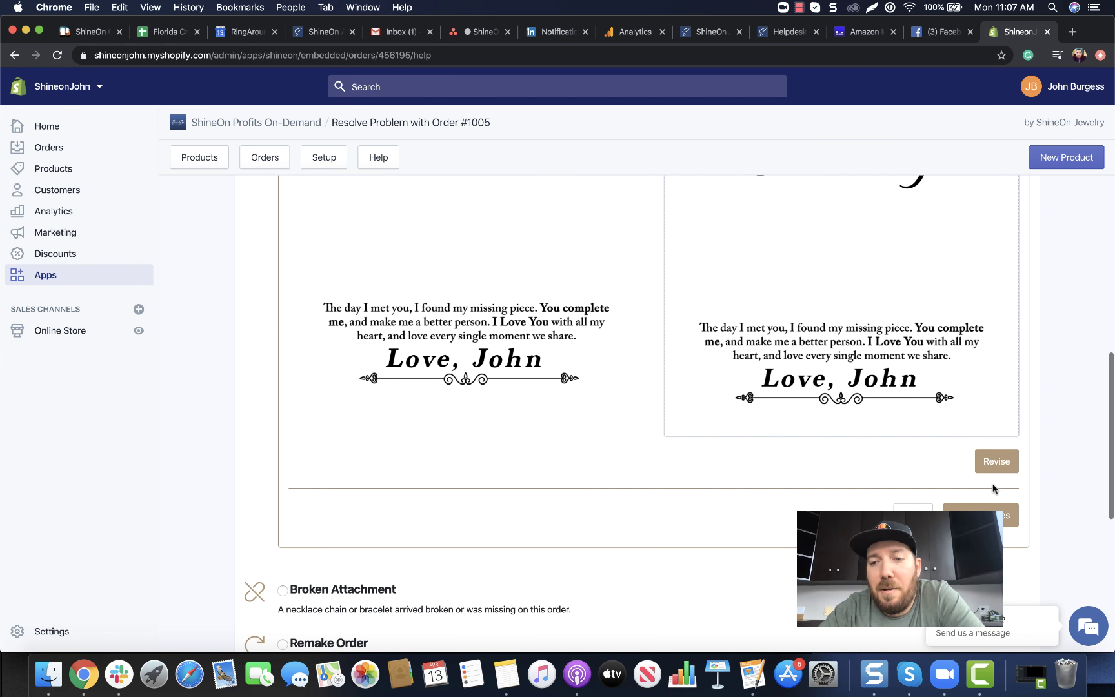
{"action": "left_click", "coordinate": [994, 515]}
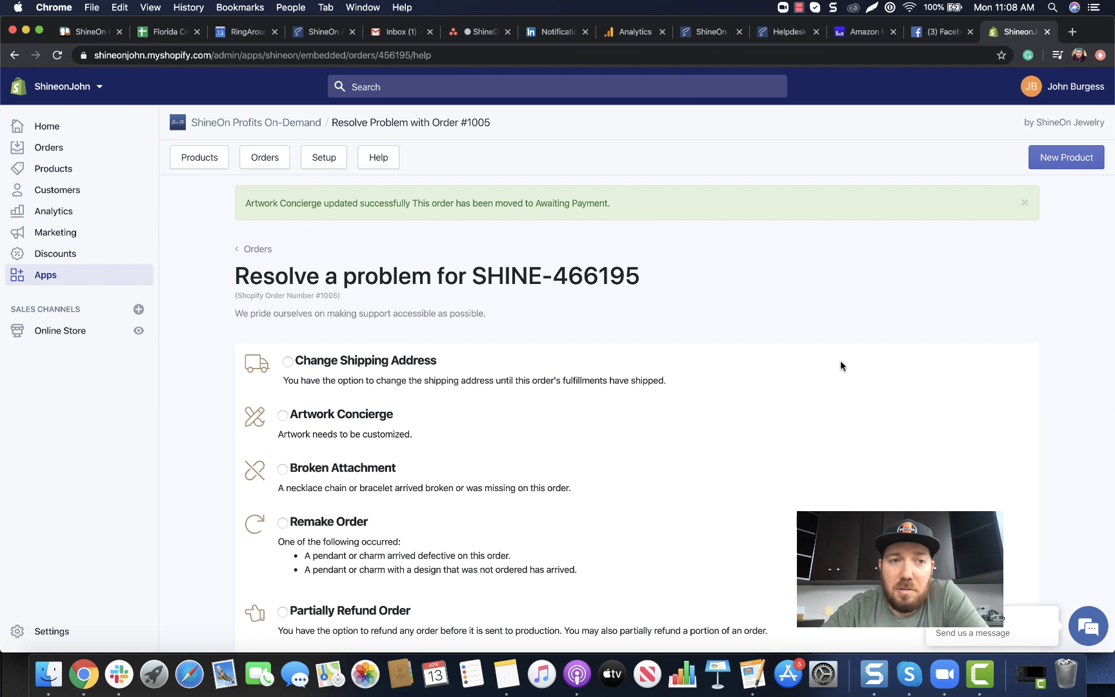
{"action": "scroll", "coordinate": [745, 366], "scroll_direction": "down", "scroll_amount": 5}
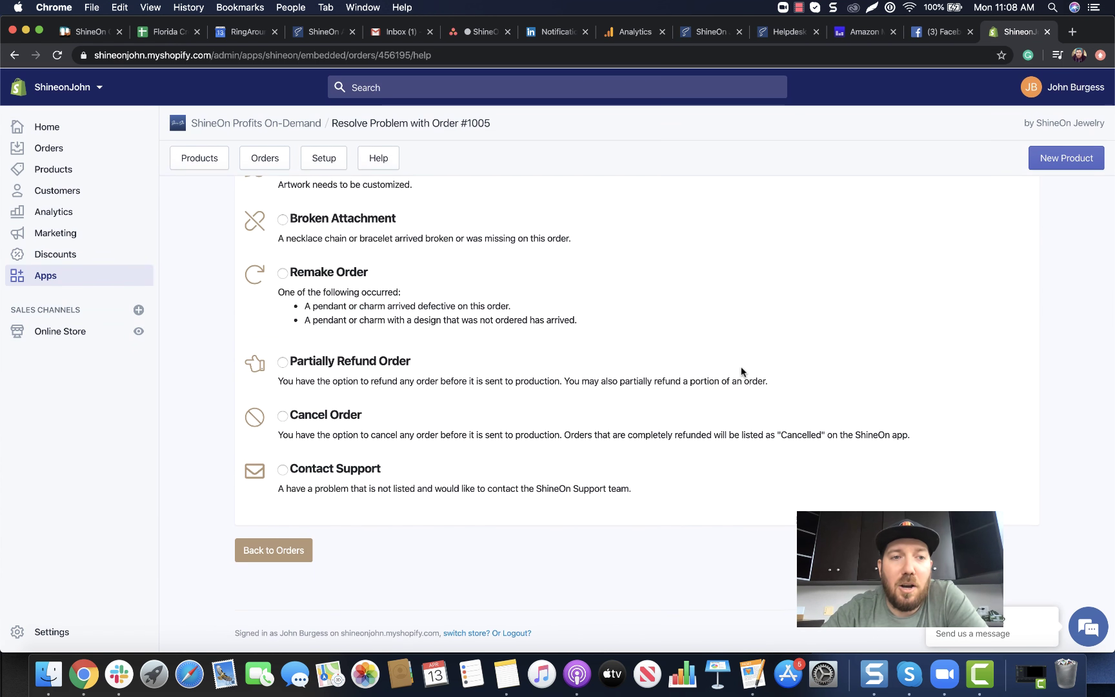
Return to the ShineOn orders list and confirm SHINE-466195 now shows Awaiting Payment
{"action": "left_click", "coordinate": [265, 550]}
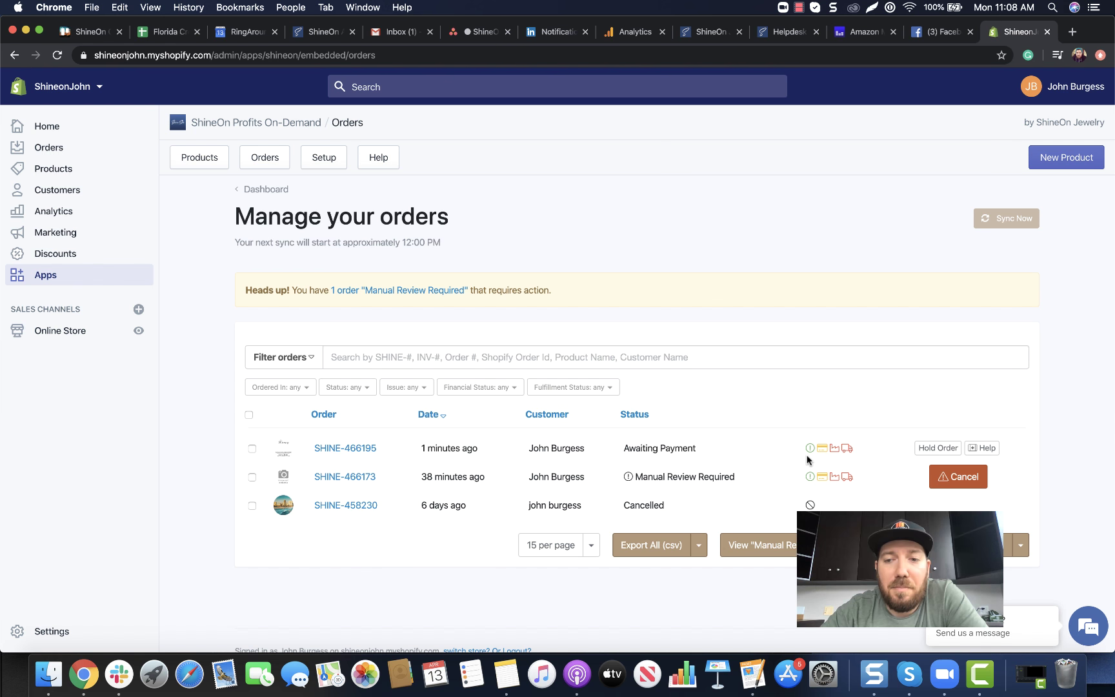
{"action": "mouse_move", "coordinate": [831, 446]}
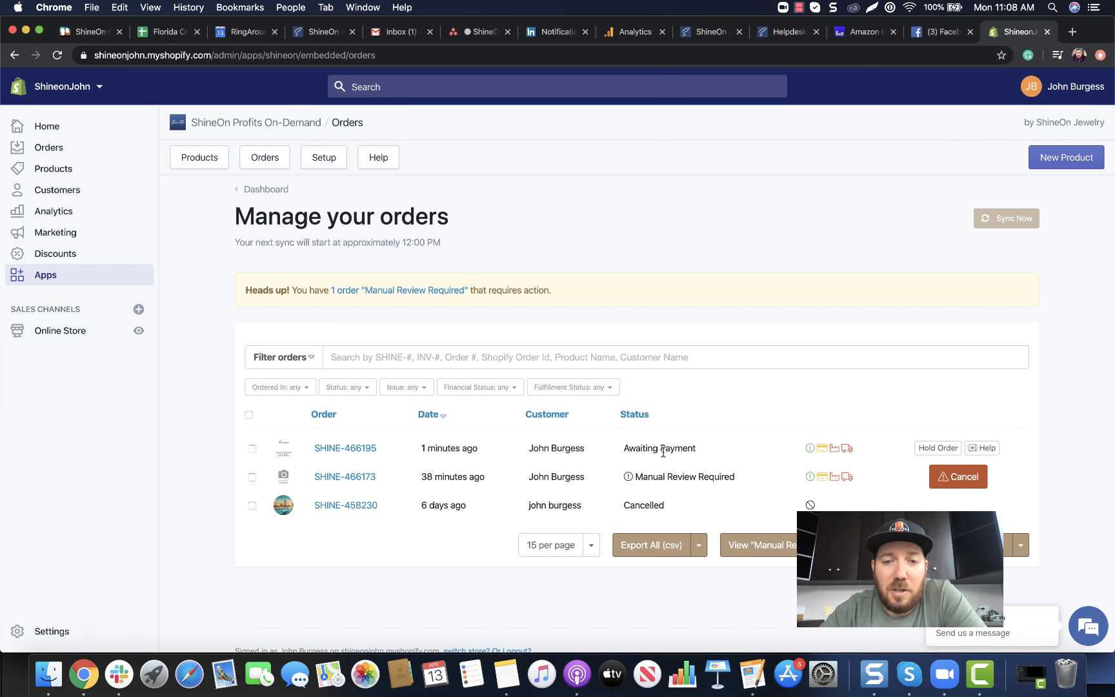